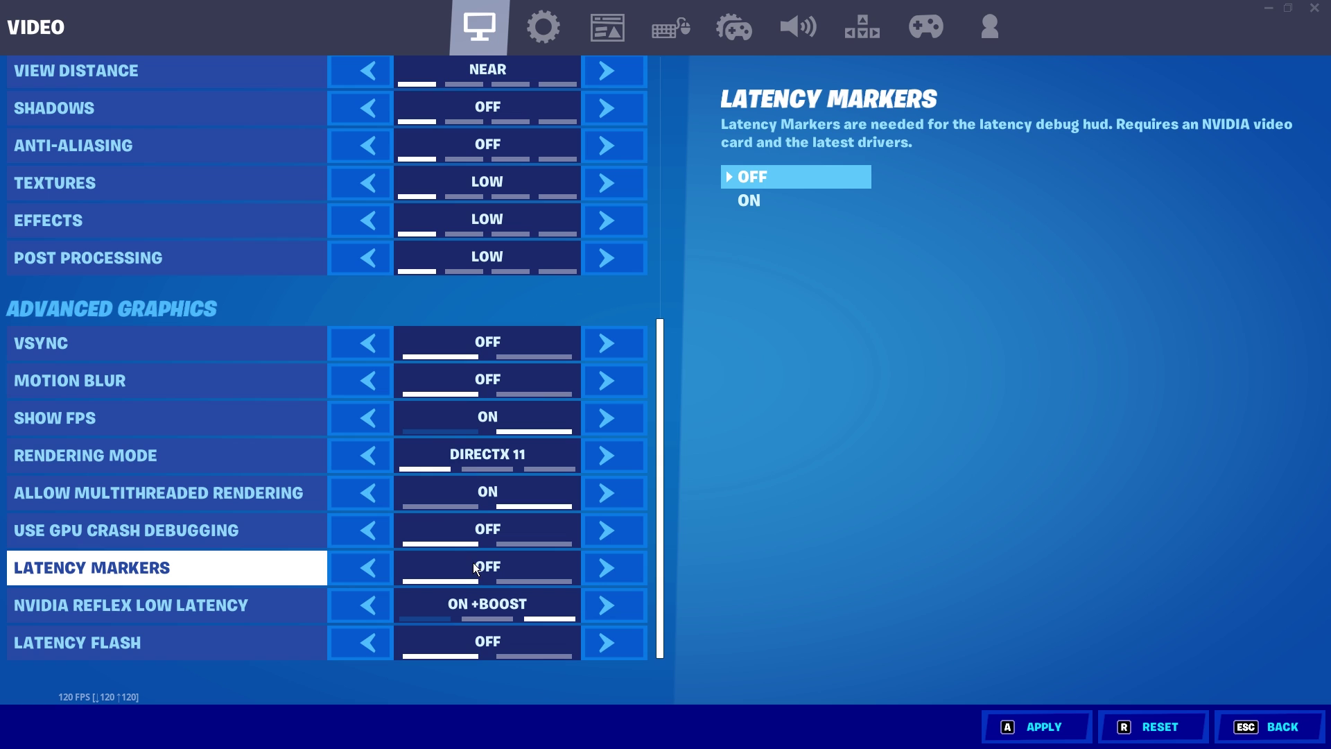
# Switch Fortnite's rendering mode to Performance (Beta), apply it, and quit the game
pyautogui.click(356, 456)
pyautogui.click(1038, 726)
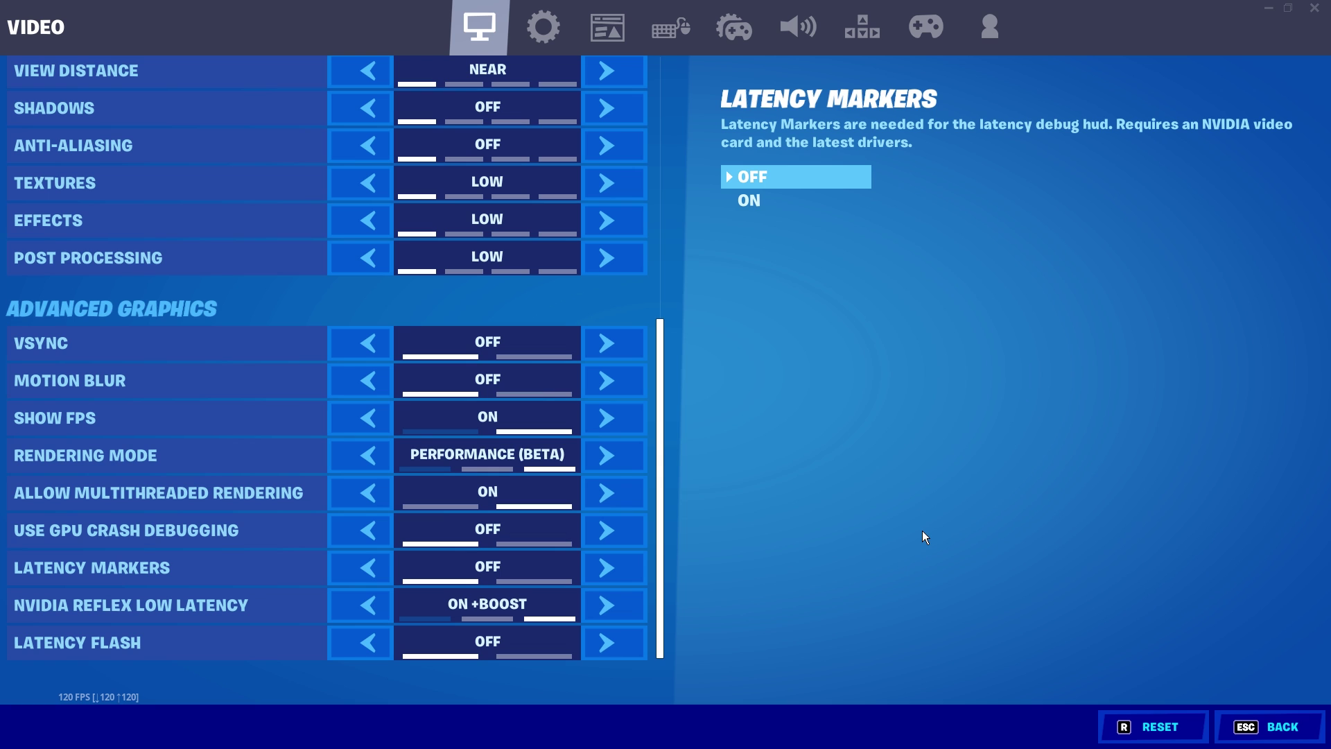
pyautogui.click(1315, 8)
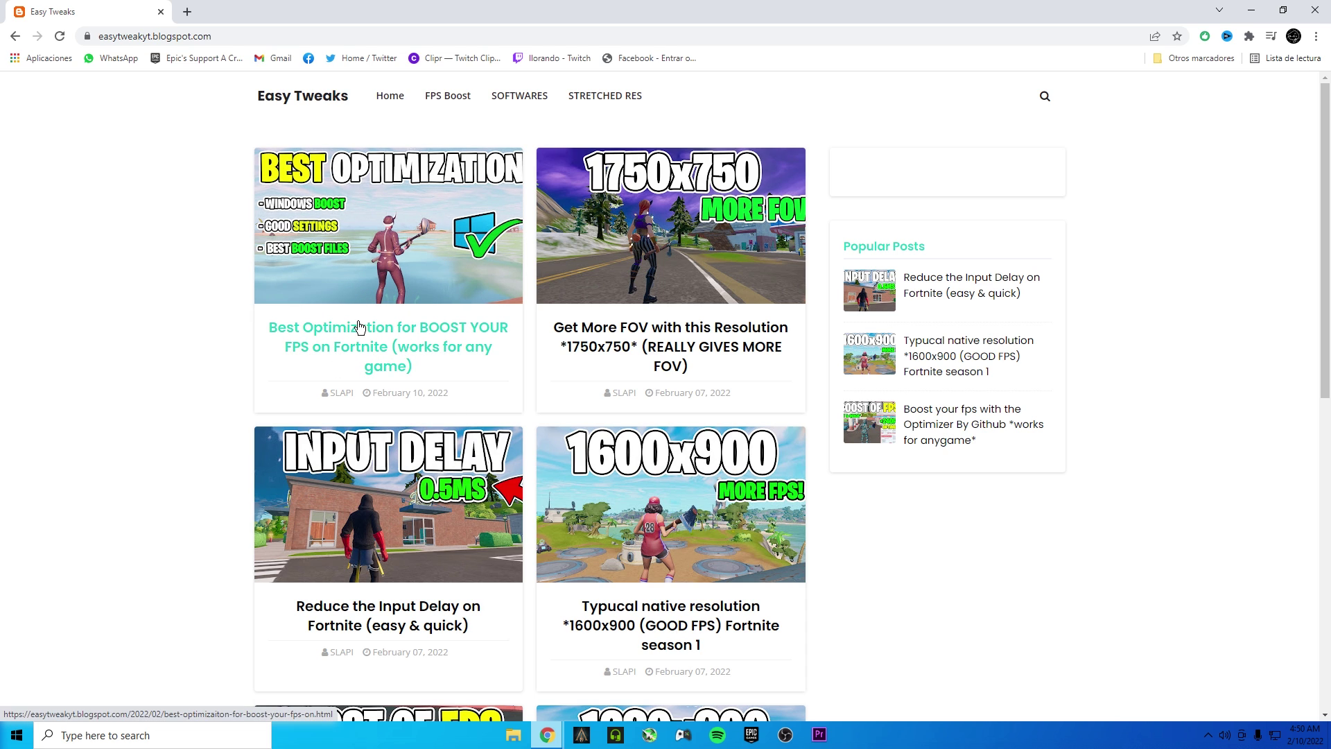
# Search the blog for 'Best' and follow the Best Optimization post's DOWNLOAD link
pyautogui.click(1045, 96)
pyautogui.write('Best')
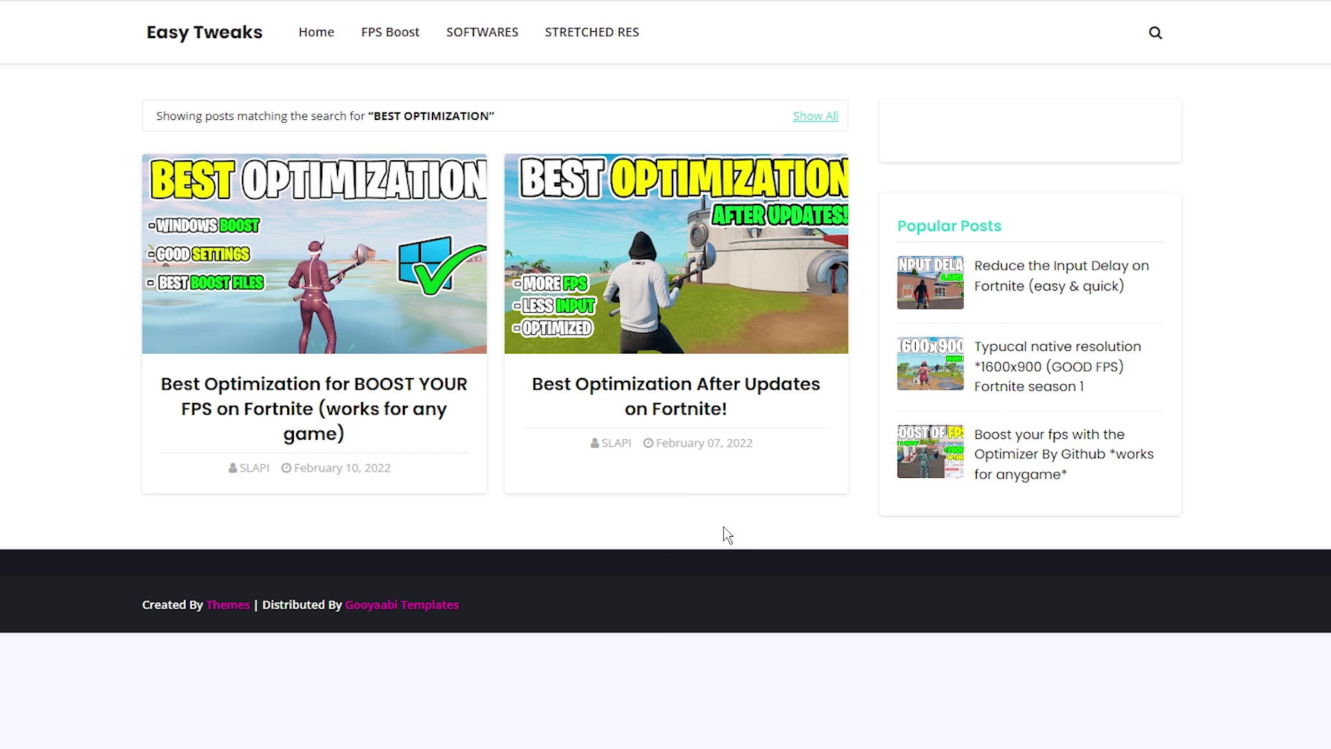
pyautogui.click(352, 414)
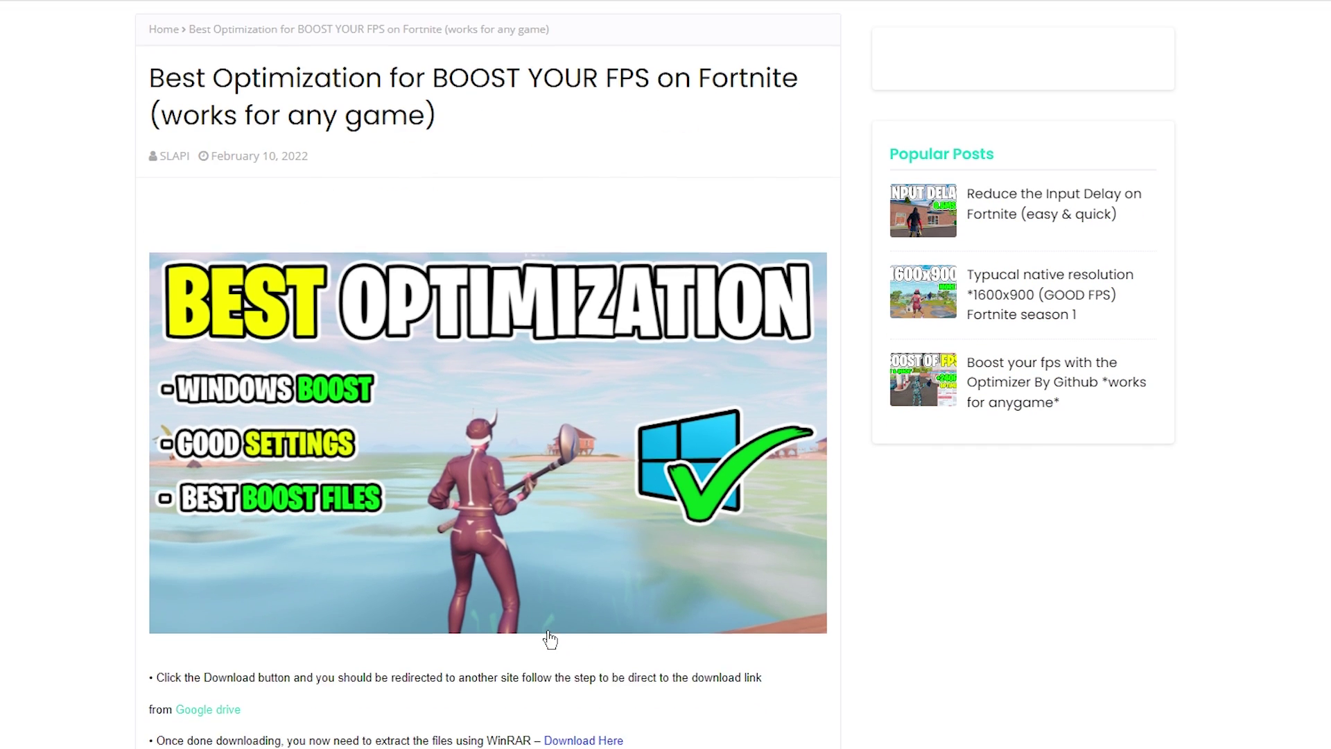
pyautogui.scroll(-5, 550, 639)
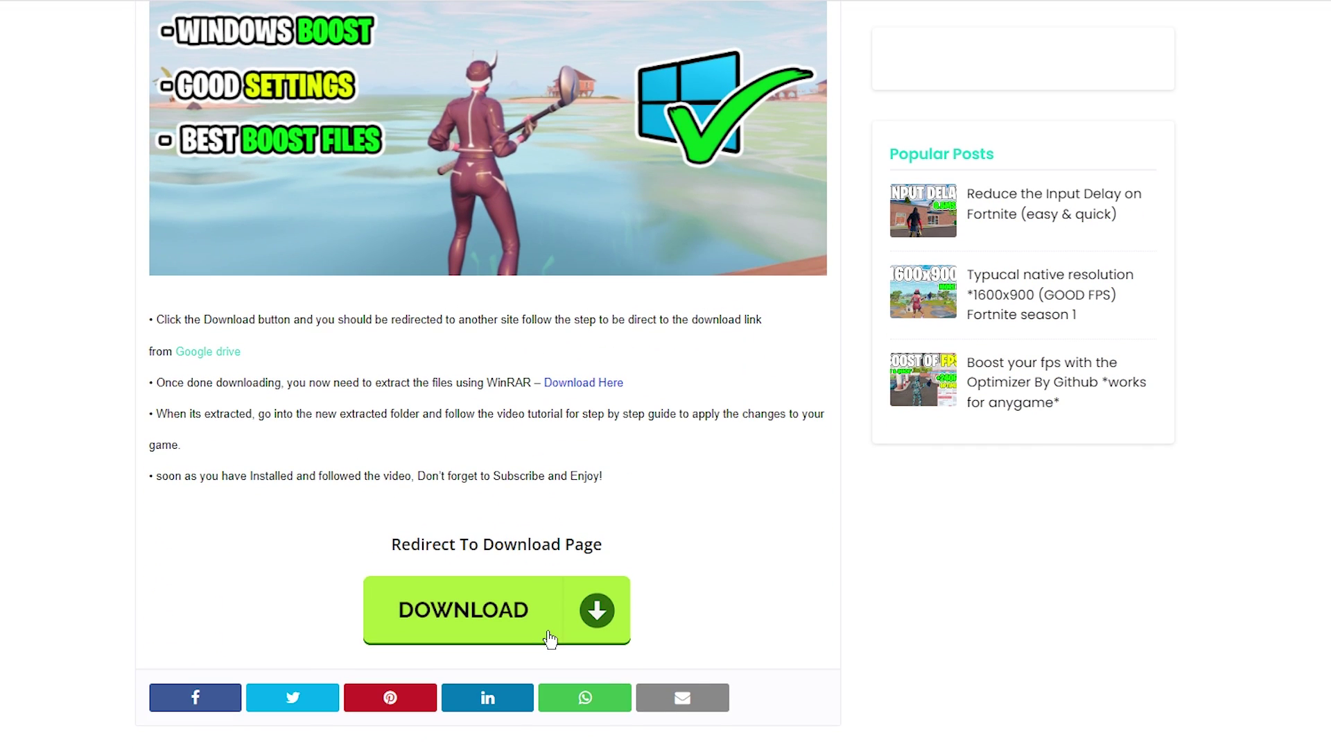
pyautogui.click(501, 614)
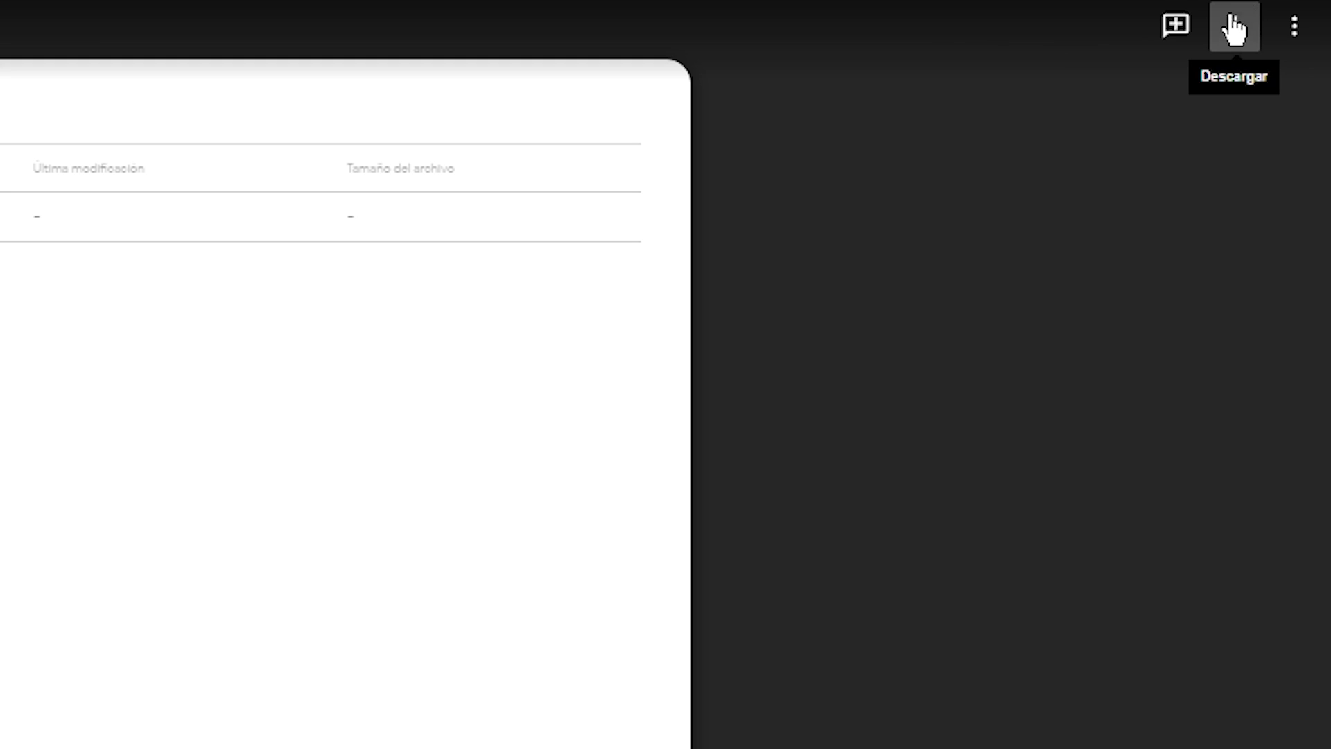
# Download Optimize to boost fps.rar from the Google Drive preview
pyautogui.click(1283, 17)
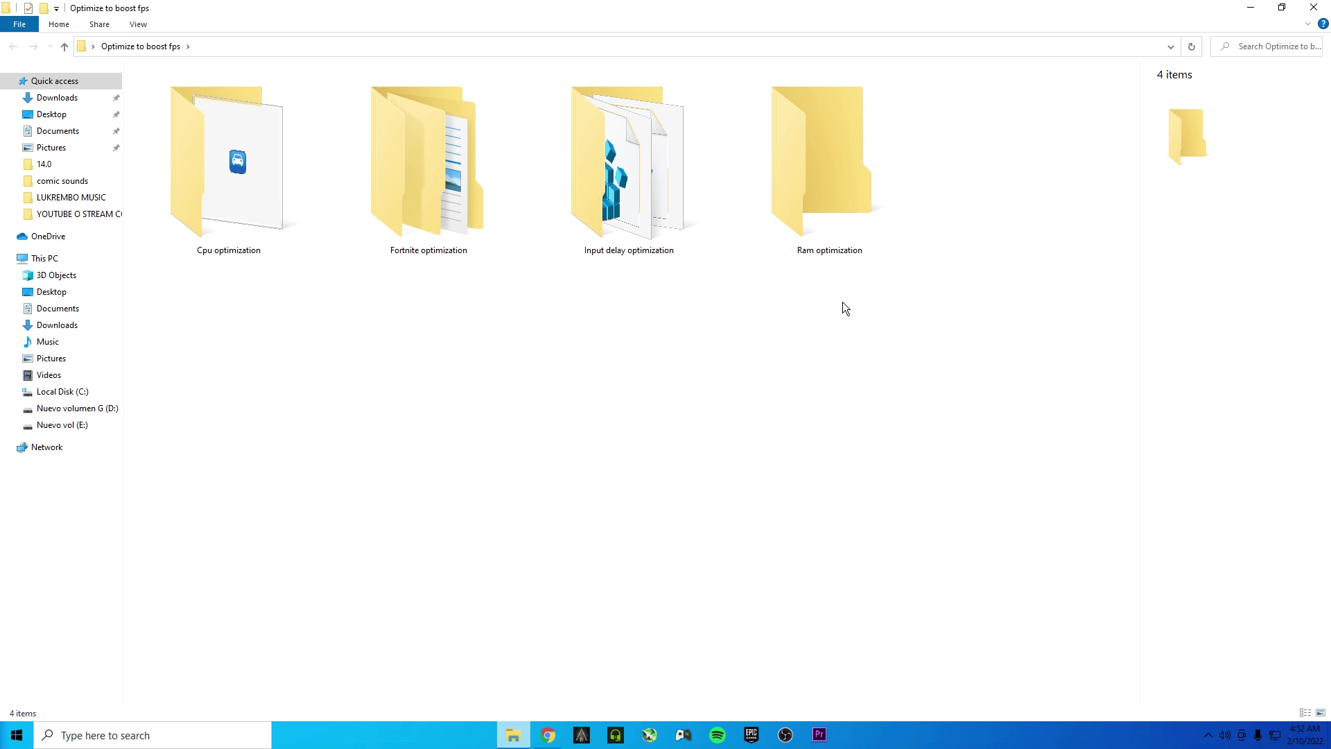
# Open the Input delay optimization folder and view its registry files as large icons
pyautogui.doubleClick(643, 243)
pyautogui.moveTo(390, 263); pyautogui.dragTo(314, 389)
pyautogui.click(596, 322)
pyautogui.hotkey('ctrl', 'shift', '2')
pyautogui.moveTo(704, 305); pyautogui.dragTo(180, 202)
pyautogui.click(173, 170)
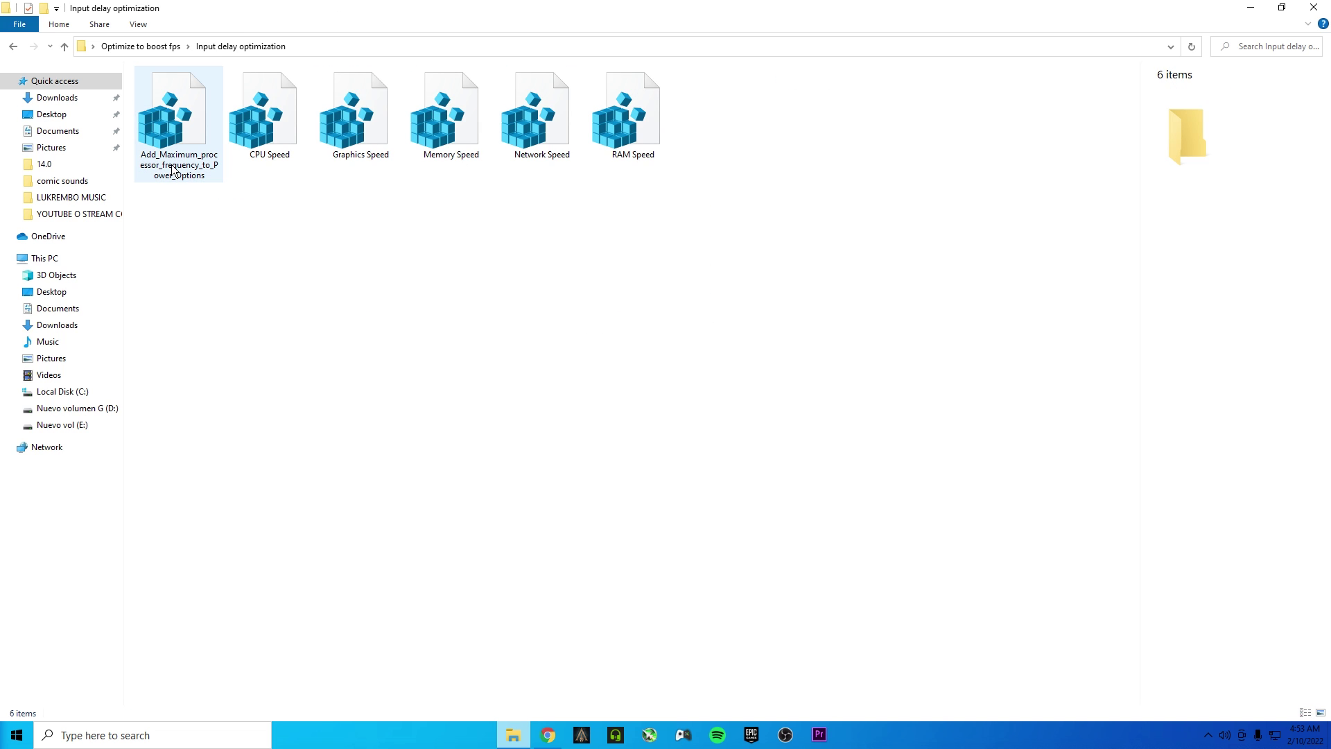
pyautogui.click(173, 169)
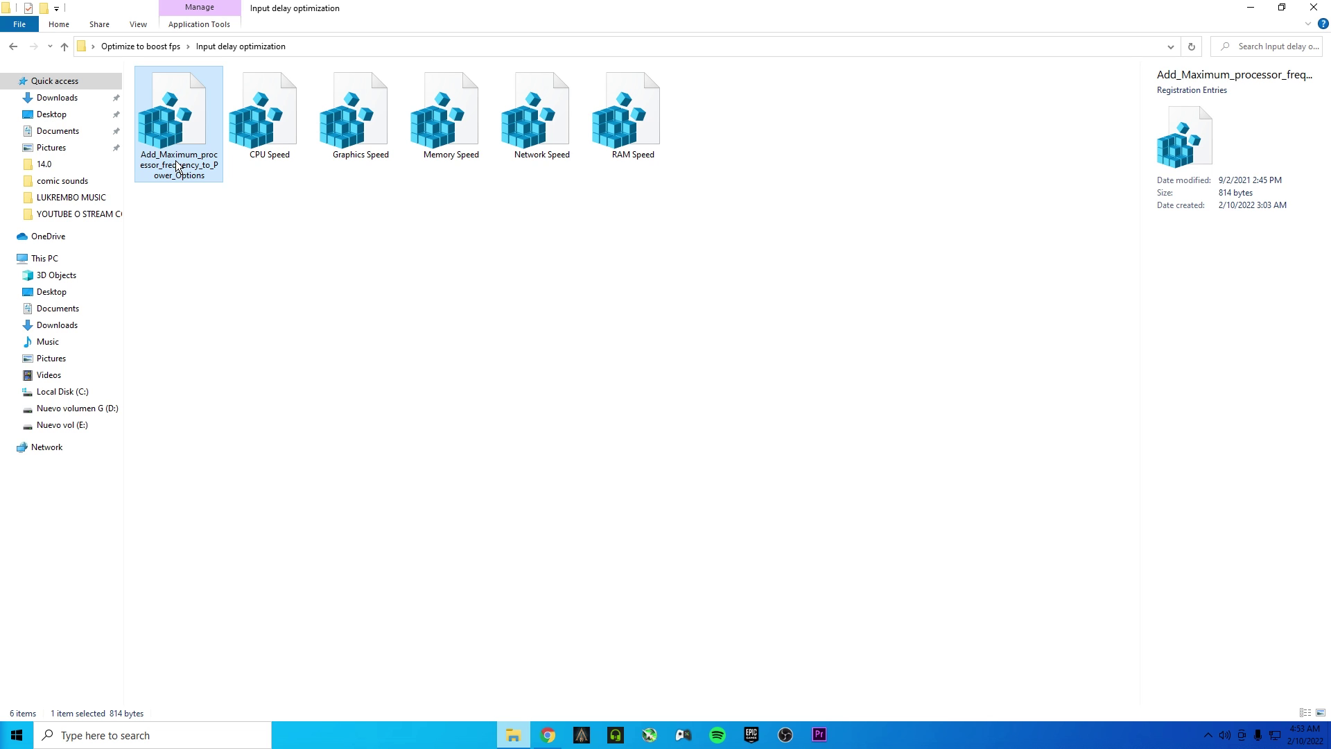
pyautogui.click(201, 217)
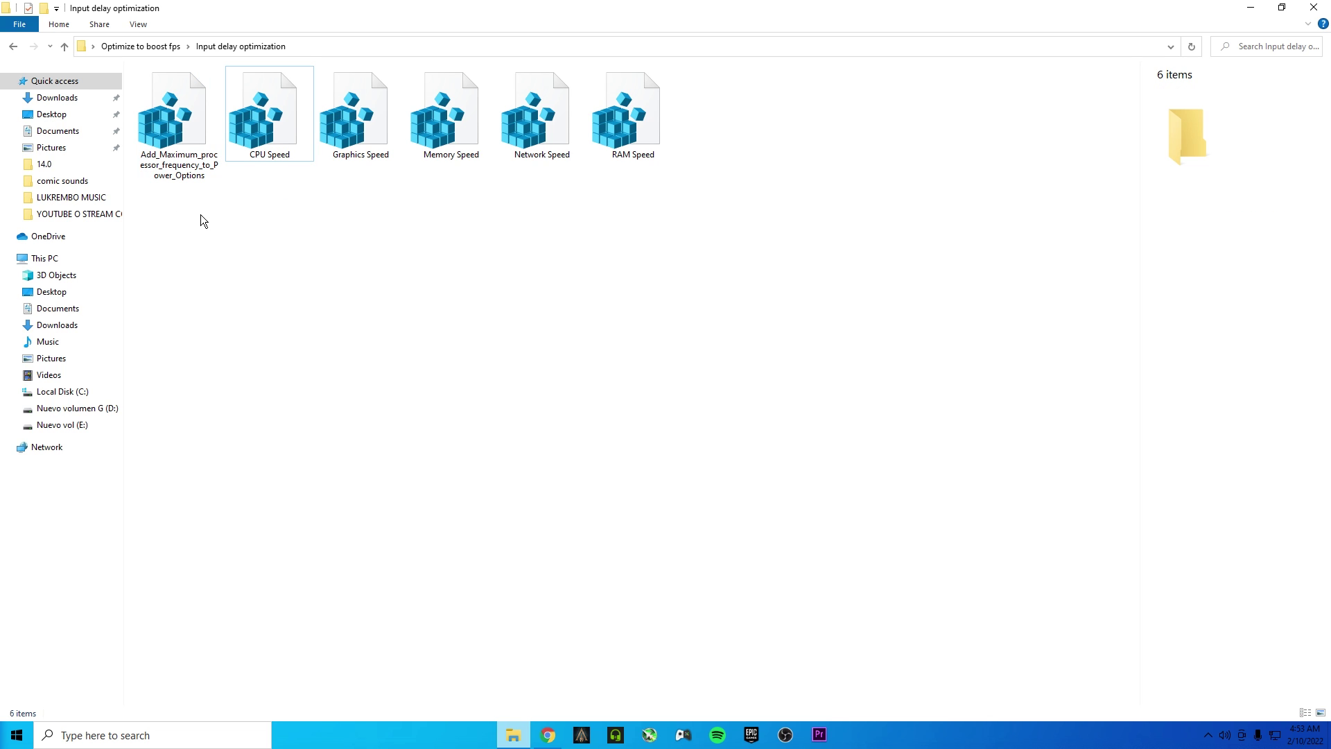
# Merge the processor frequency file and the five speed registry files into the registry
pyautogui.doubleClick(181, 166)
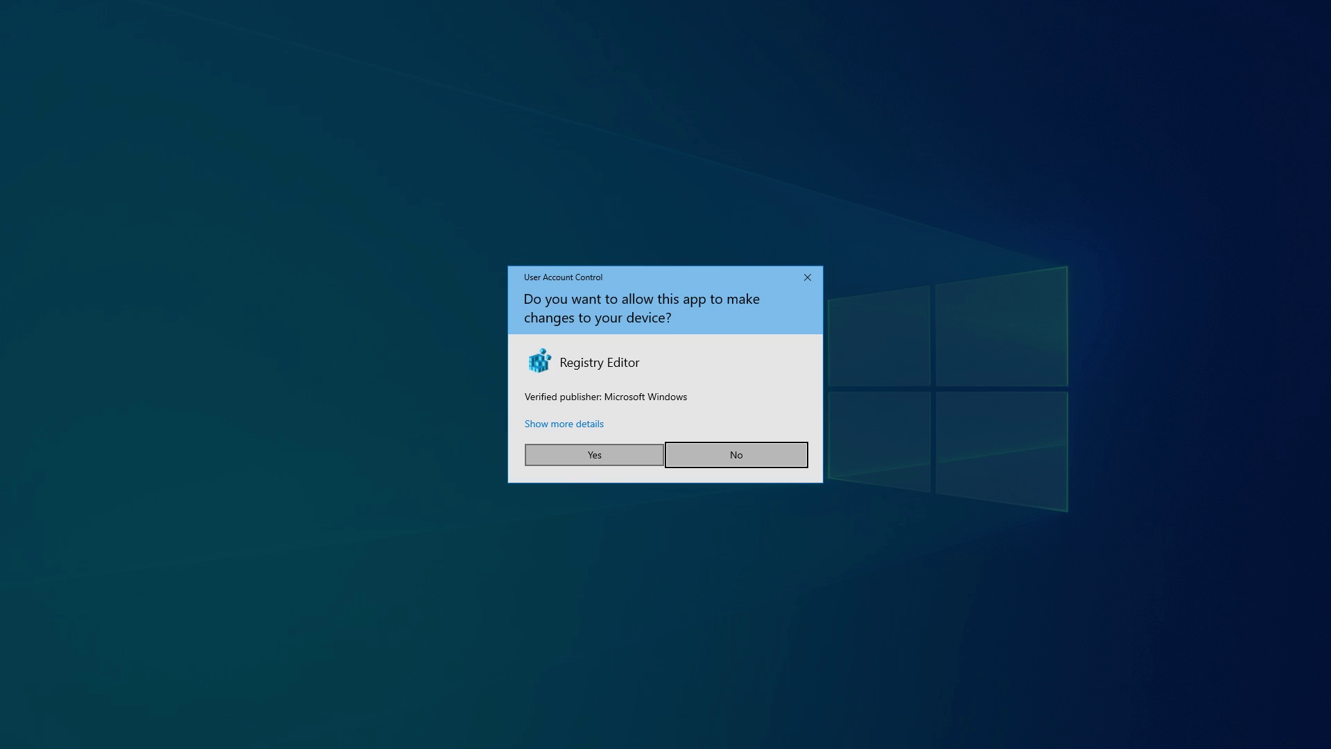
pyautogui.click(593, 454)
pyautogui.press('Return')
pyautogui.press('Return')
pyautogui.moveTo(801, 270); pyautogui.dragTo(244, 119)
pyautogui.doubleClick(244, 119)
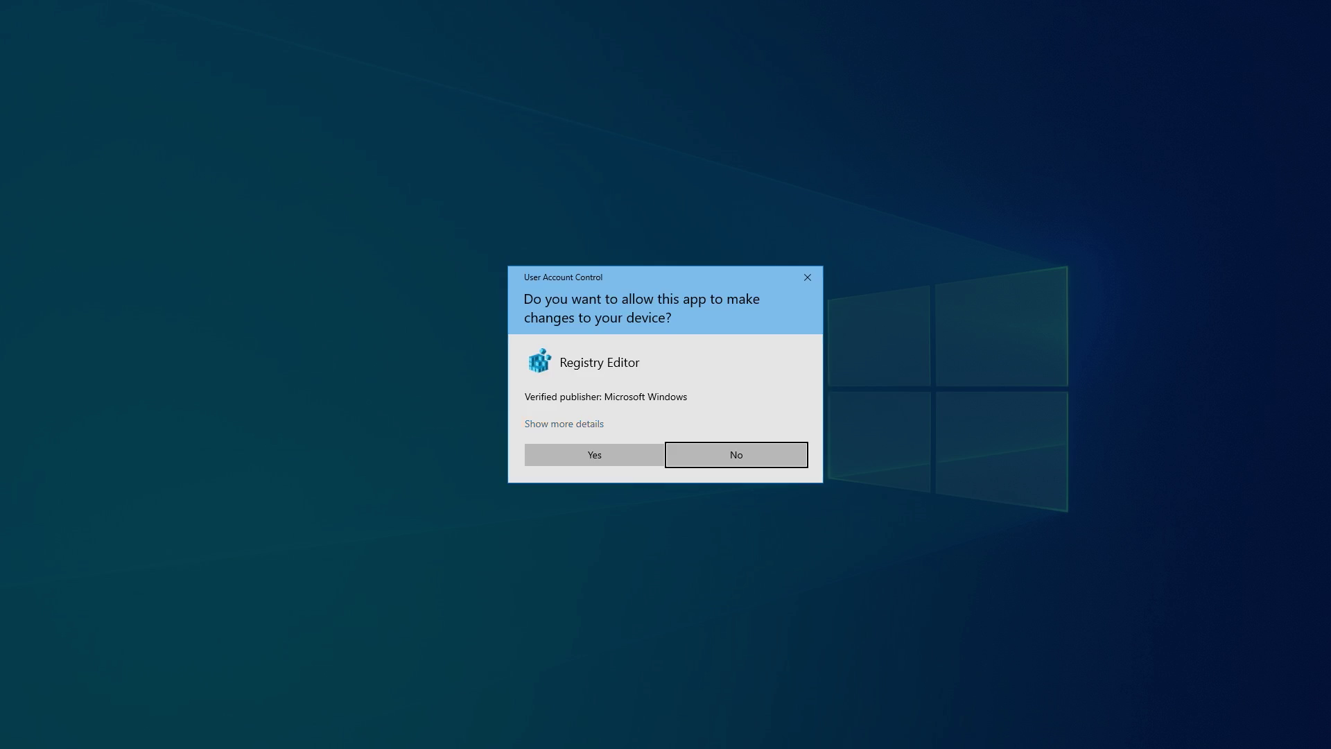
pyautogui.click(594, 454)
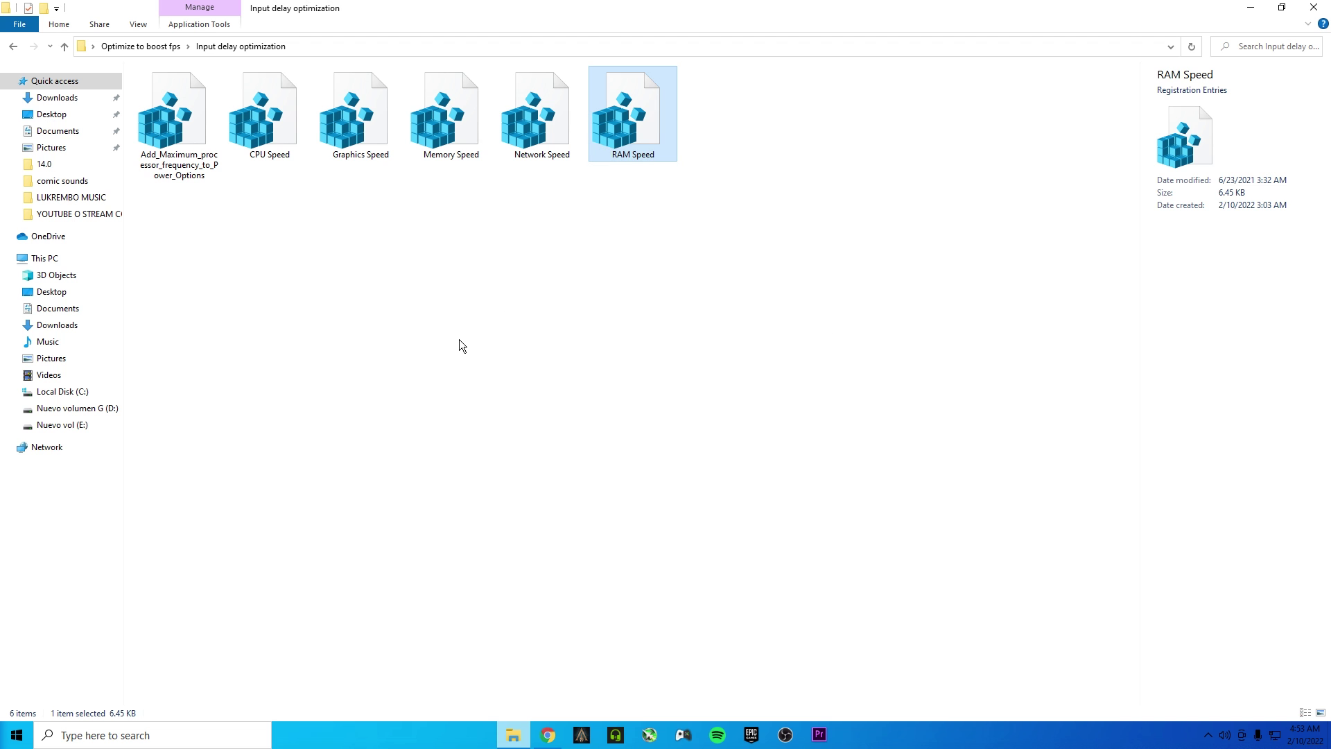
# Return to the Optimize to boost fps folder
pyautogui.click(158, 50)
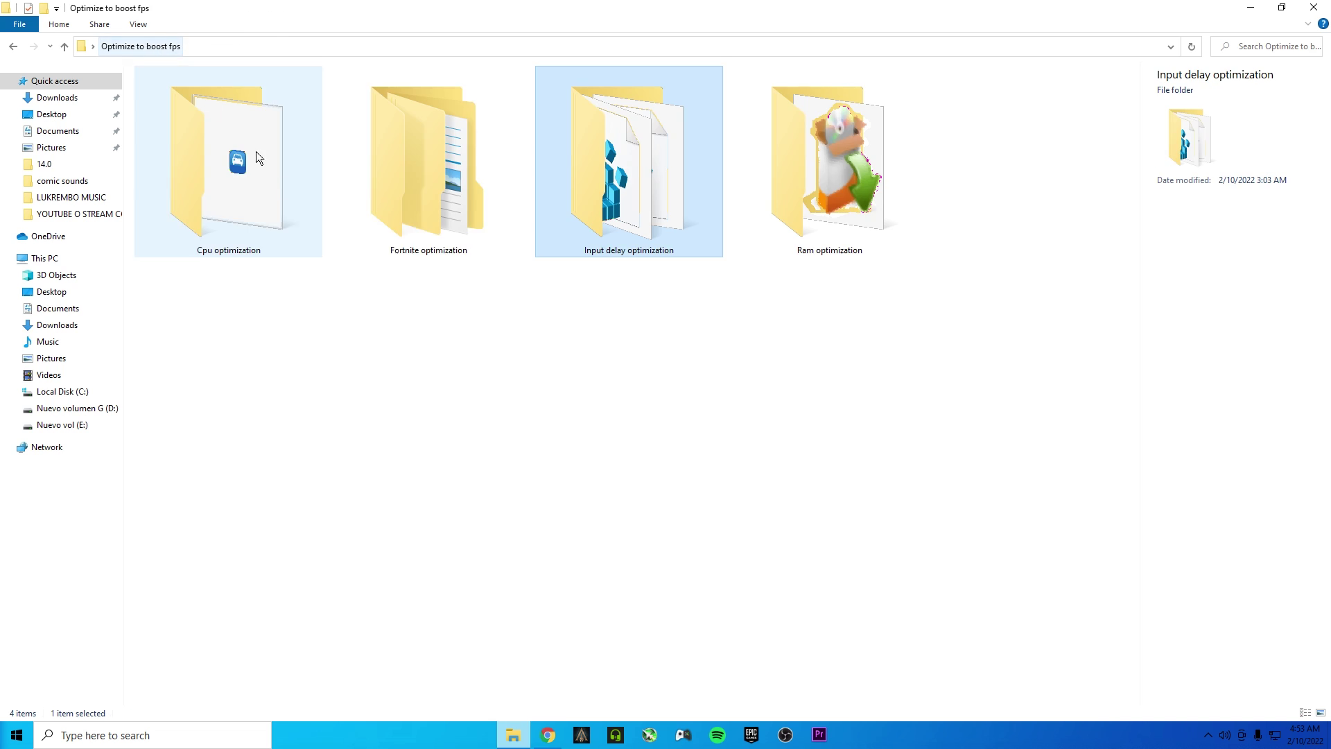
pyautogui.click(617, 501)
pyautogui.moveTo(649, 365); pyautogui.dragTo(552, 441)
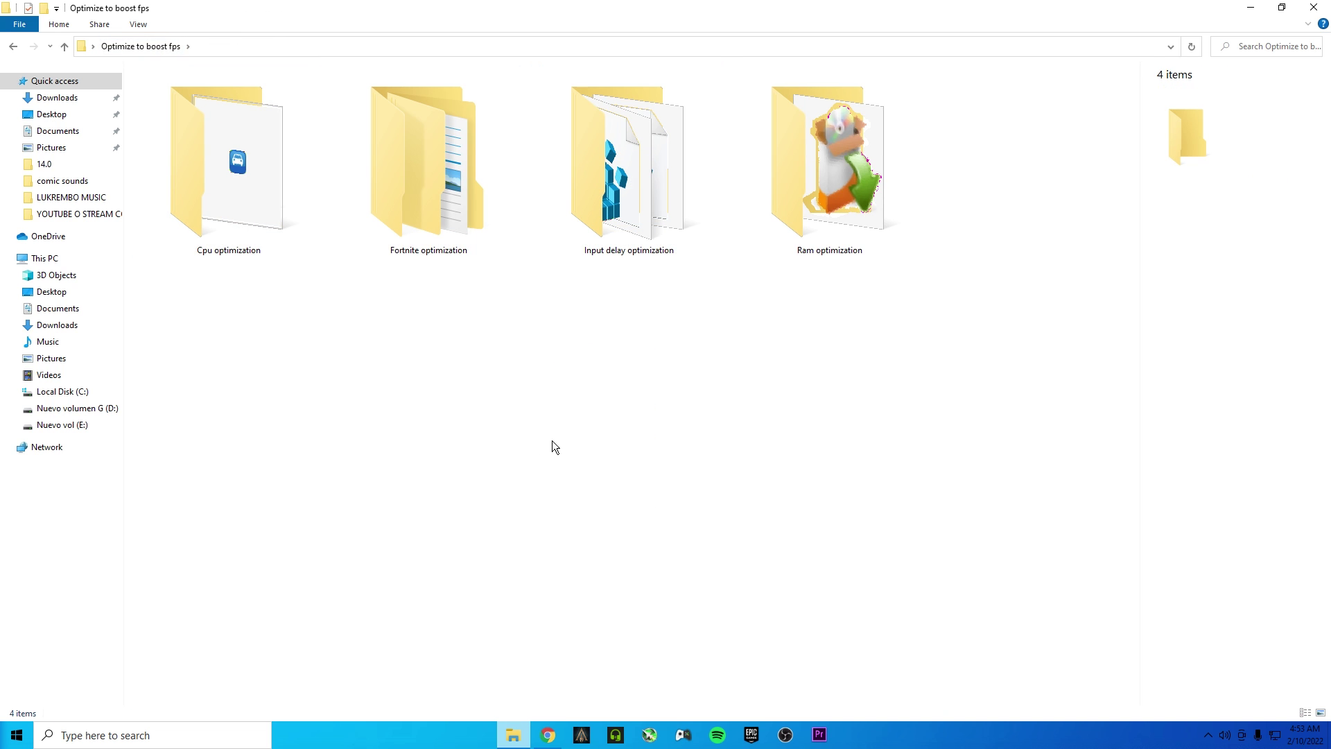
# Install ParkControl by running parkcontrolsetup64 from the Cpu optimization folder
pyautogui.doubleClick(211, 197)
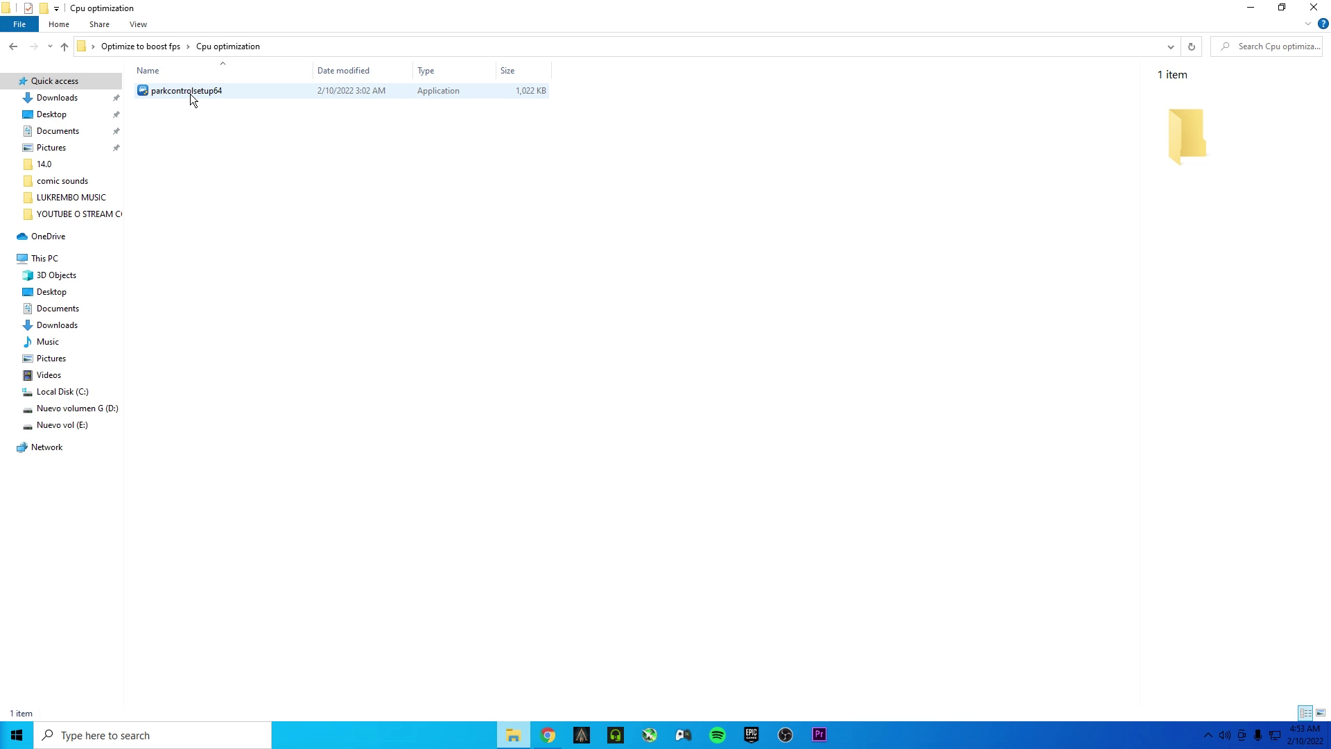
pyautogui.doubleClick(190, 94)
pyautogui.click(594, 461)
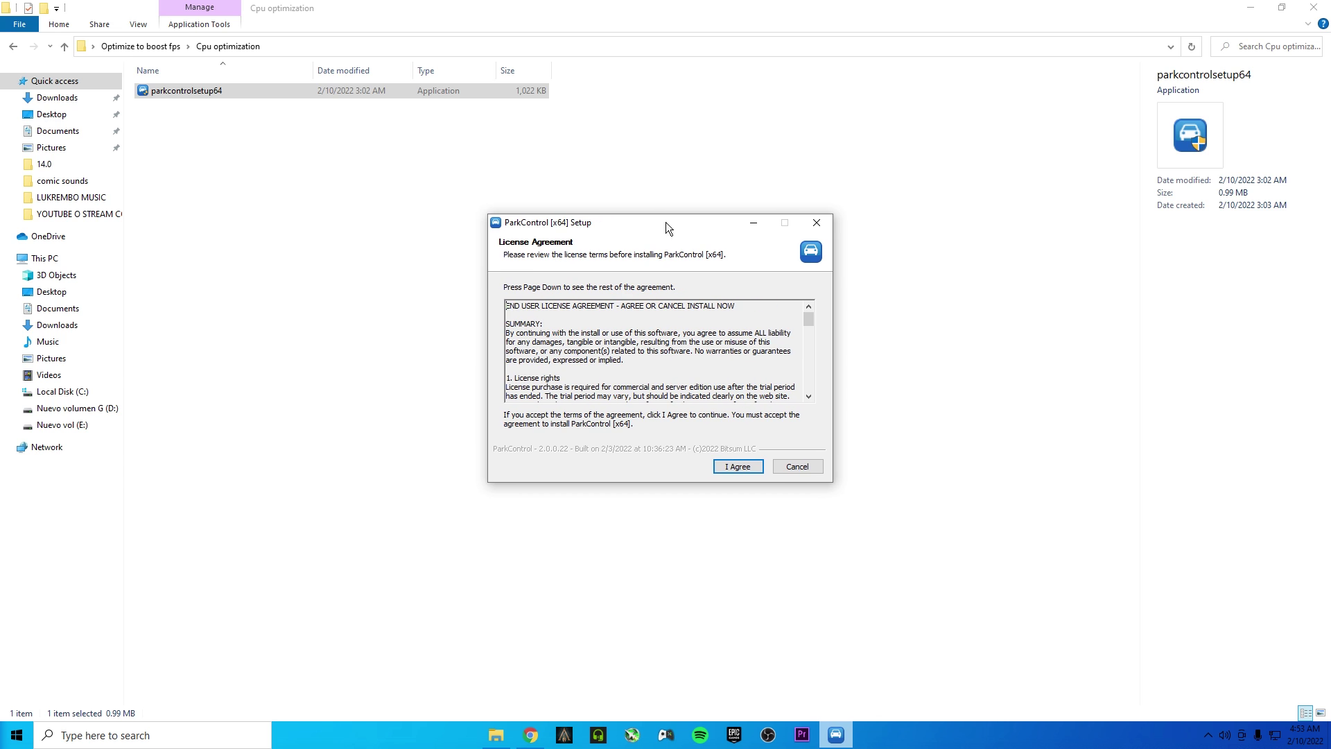
pyautogui.click(747, 466)
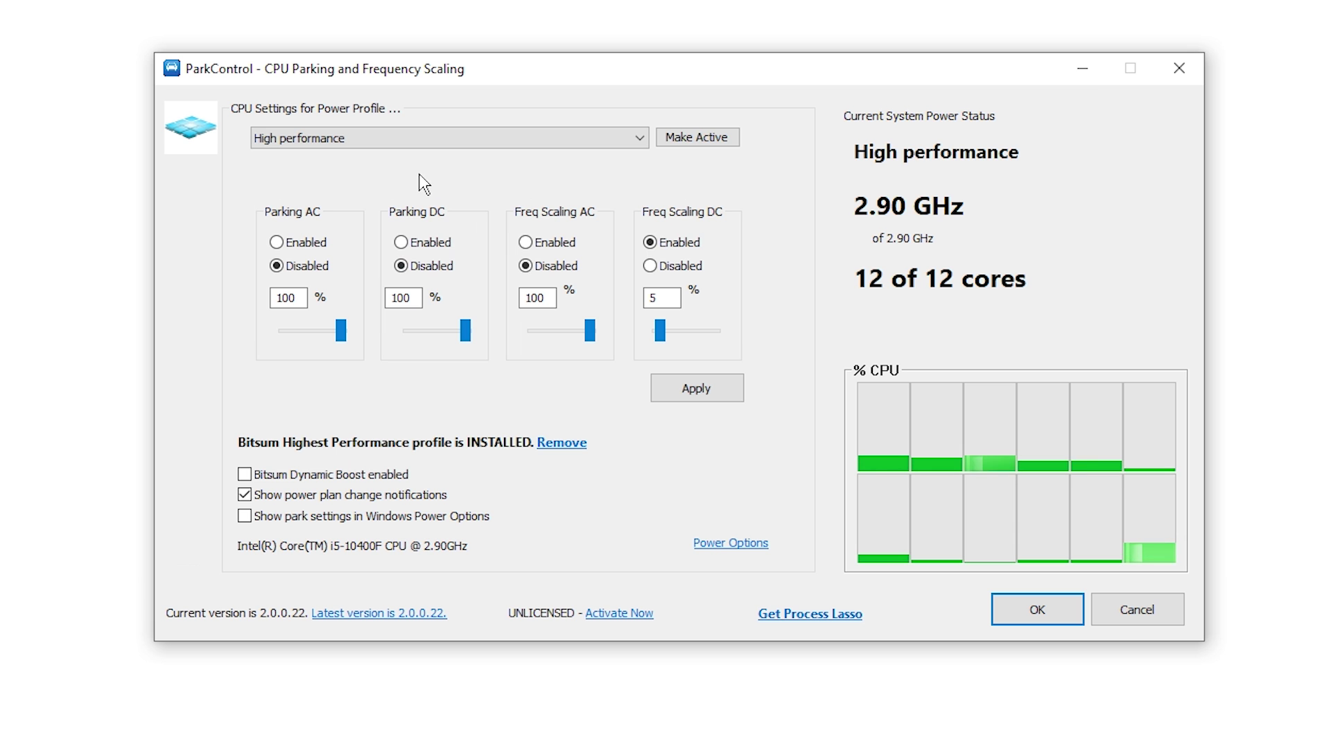
# Apply the Bitsum Highest Performance profile in ParkControl, with Dynamic Boost and the same idle plan
pyautogui.click(367, 142)
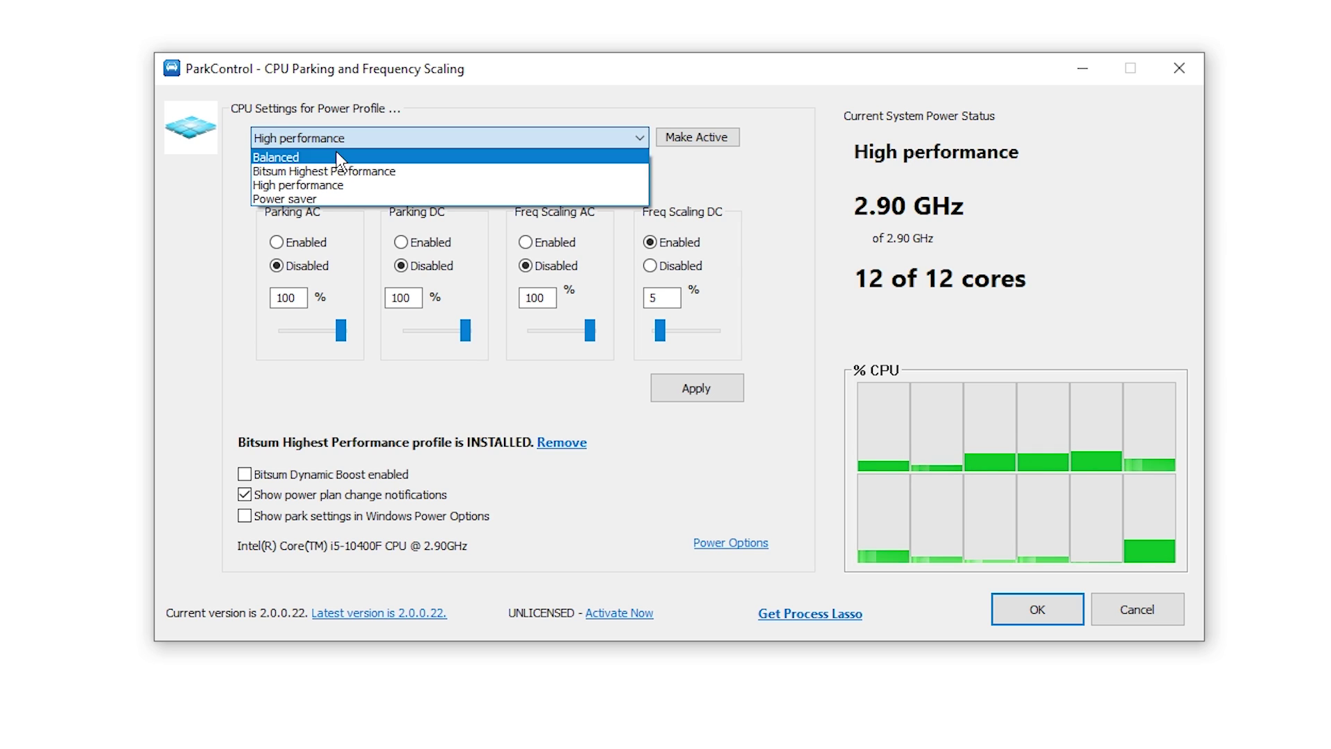
pyautogui.click(303, 174)
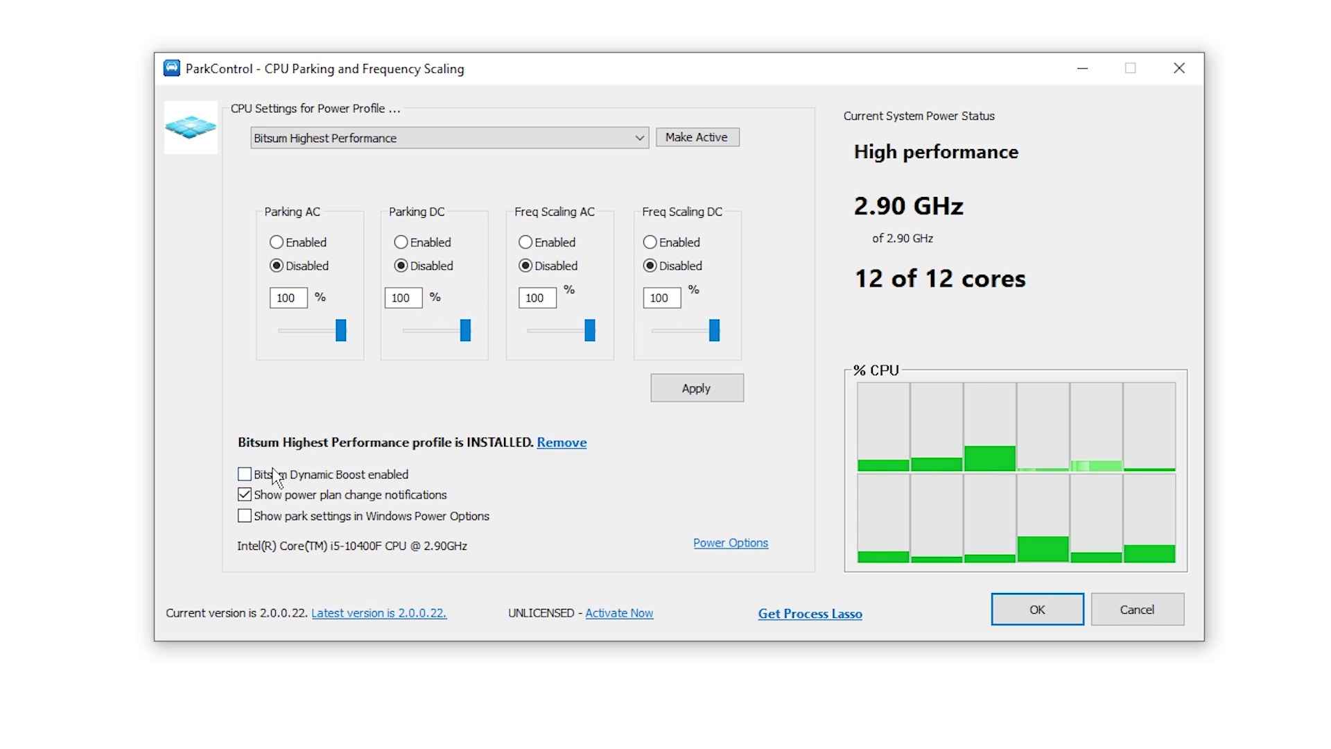
pyautogui.click(328, 483)
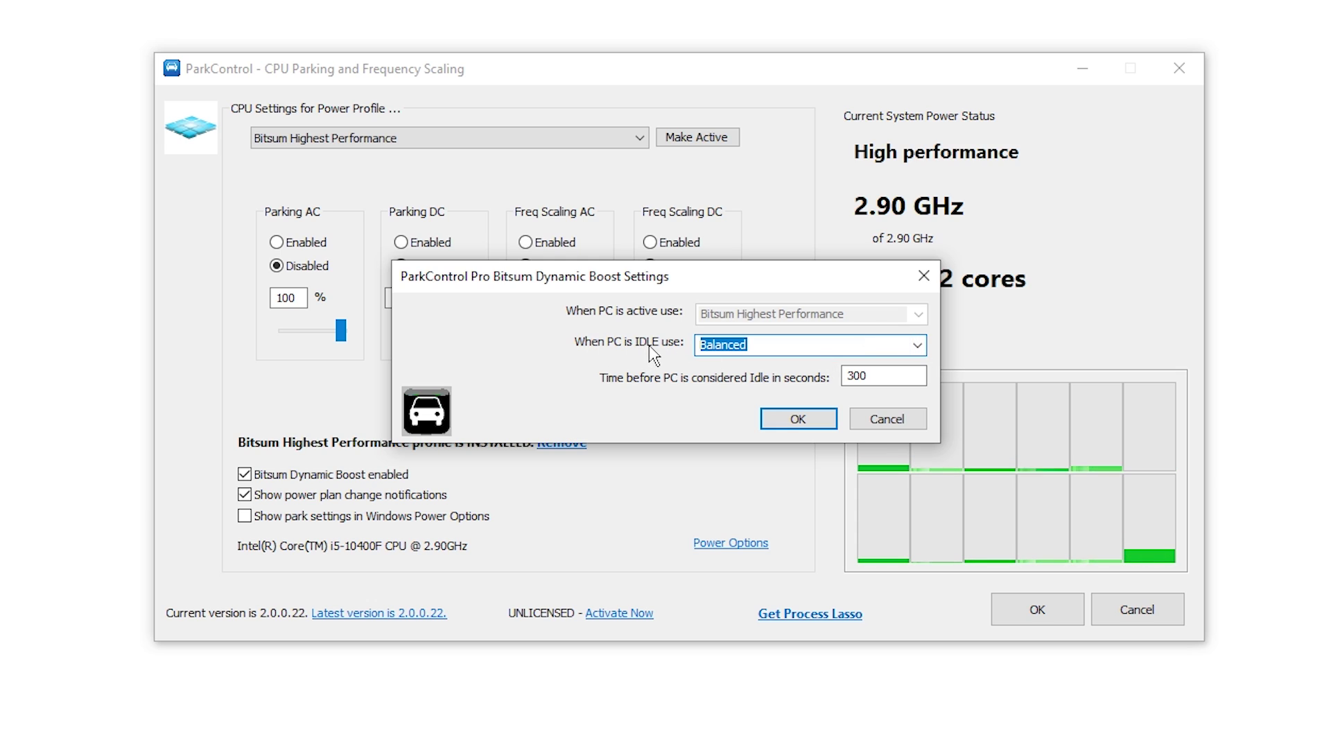
pyautogui.click(809, 347)
pyautogui.click(797, 361)
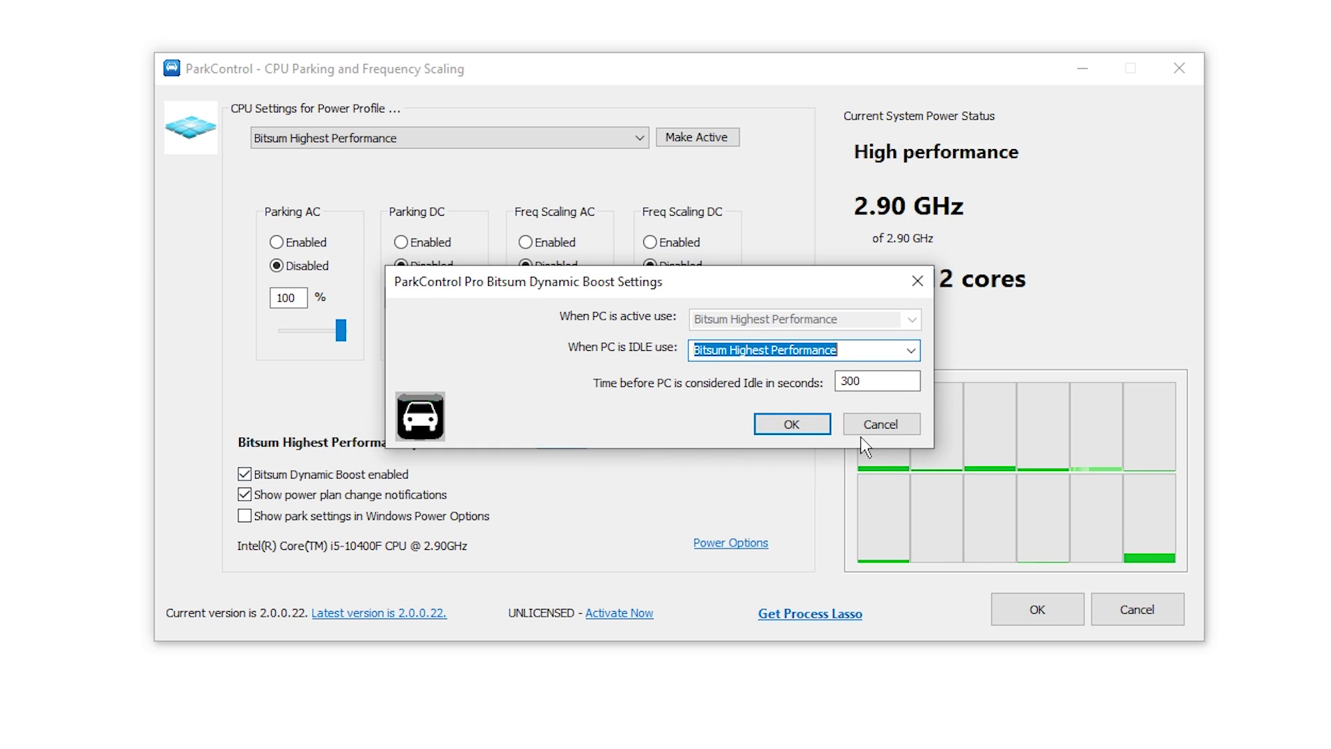
pyautogui.click(814, 422)
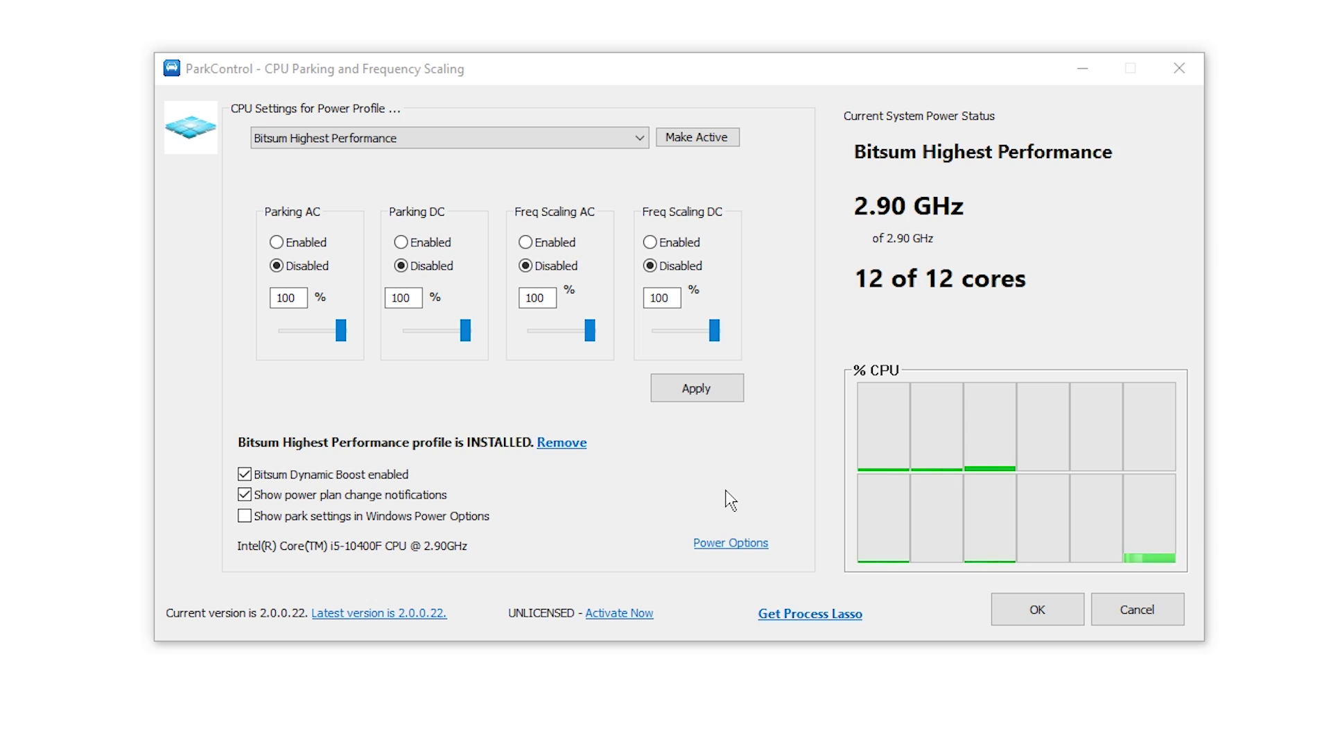
pyautogui.click(696, 387)
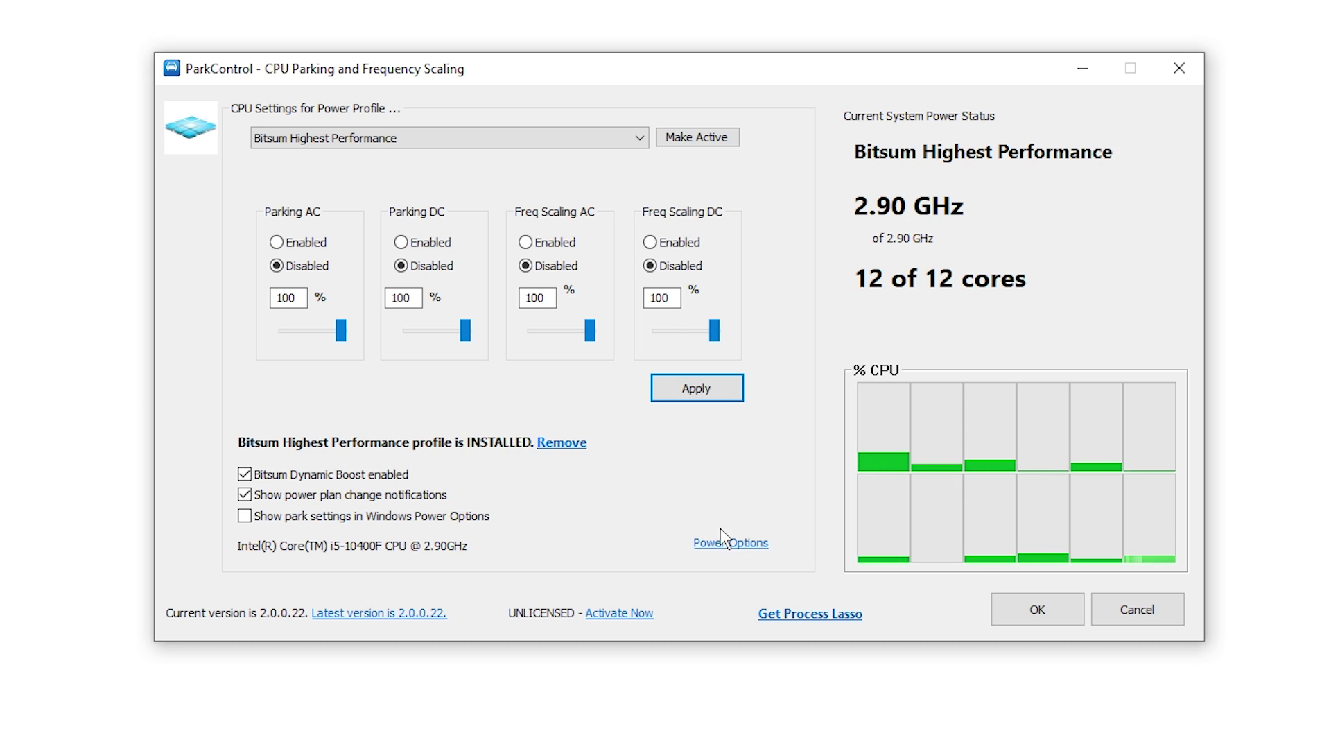
pyautogui.click(1037, 609)
# Confirm in the tray that all CPU cores are active, then move to the next folder
pyautogui.click(1209, 735)
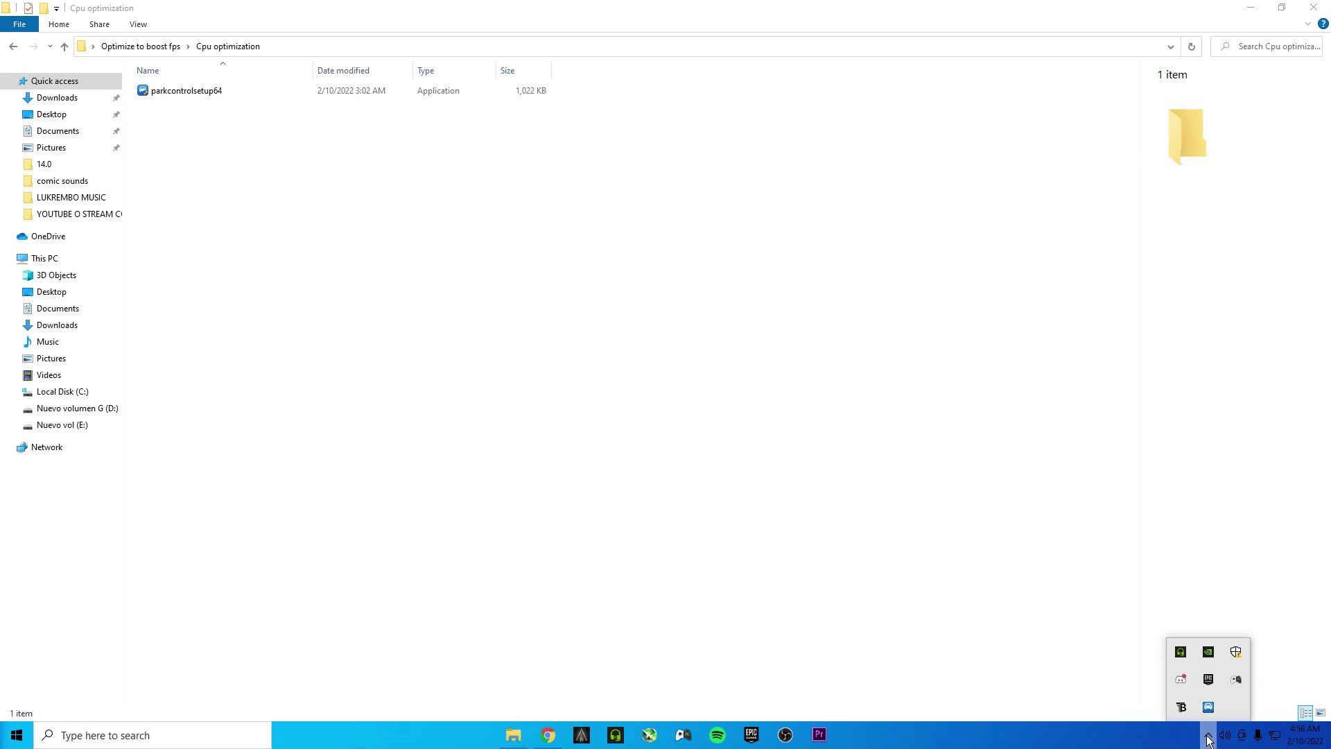
pyautogui.moveTo(1214, 708)
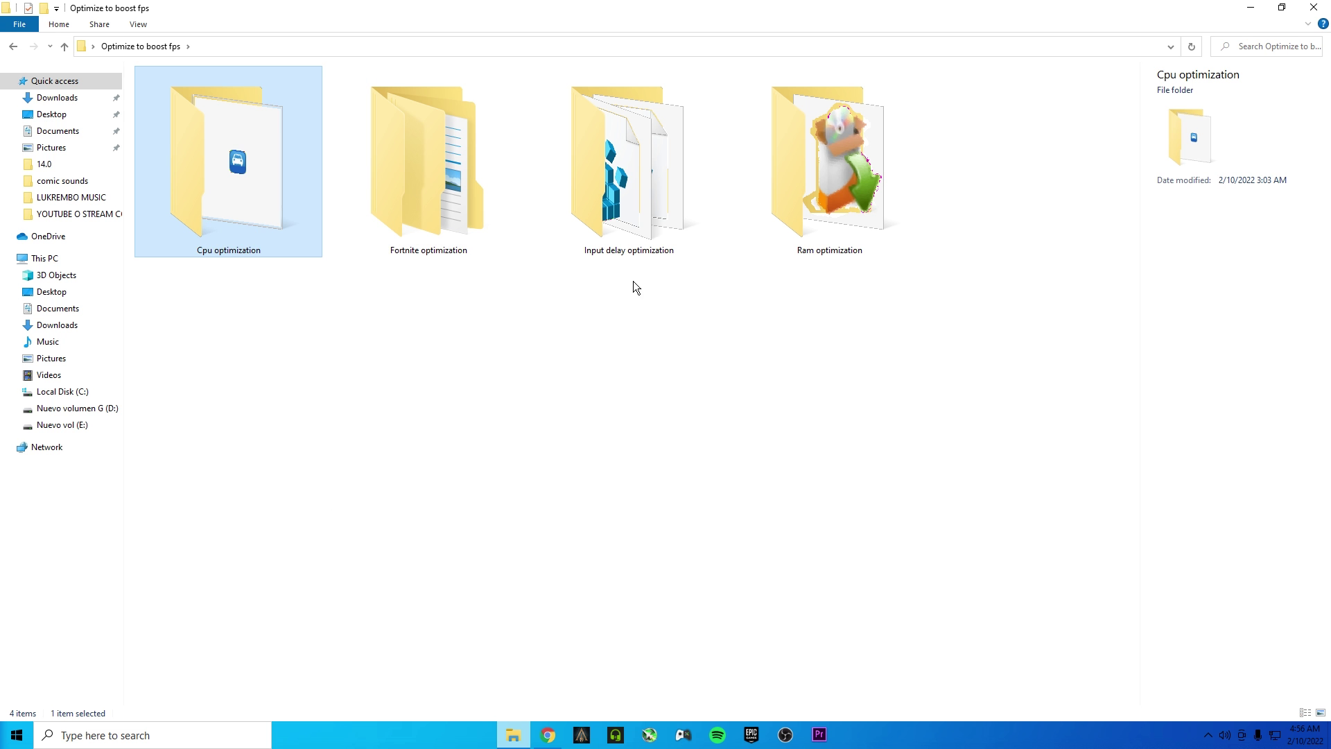
pyautogui.press('Right')
pyautogui.press('Right')
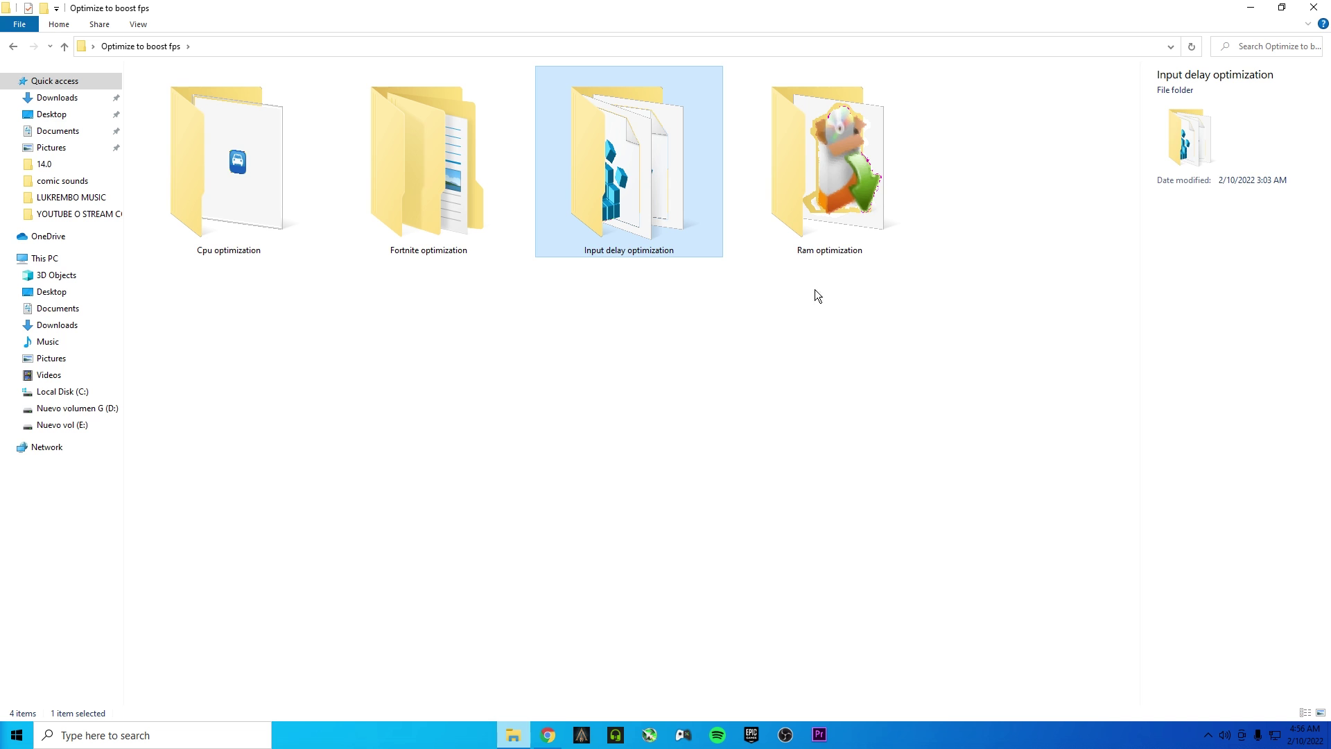
# Run the mzram program from the Ram optimization folder
pyautogui.doubleClick(830, 234)
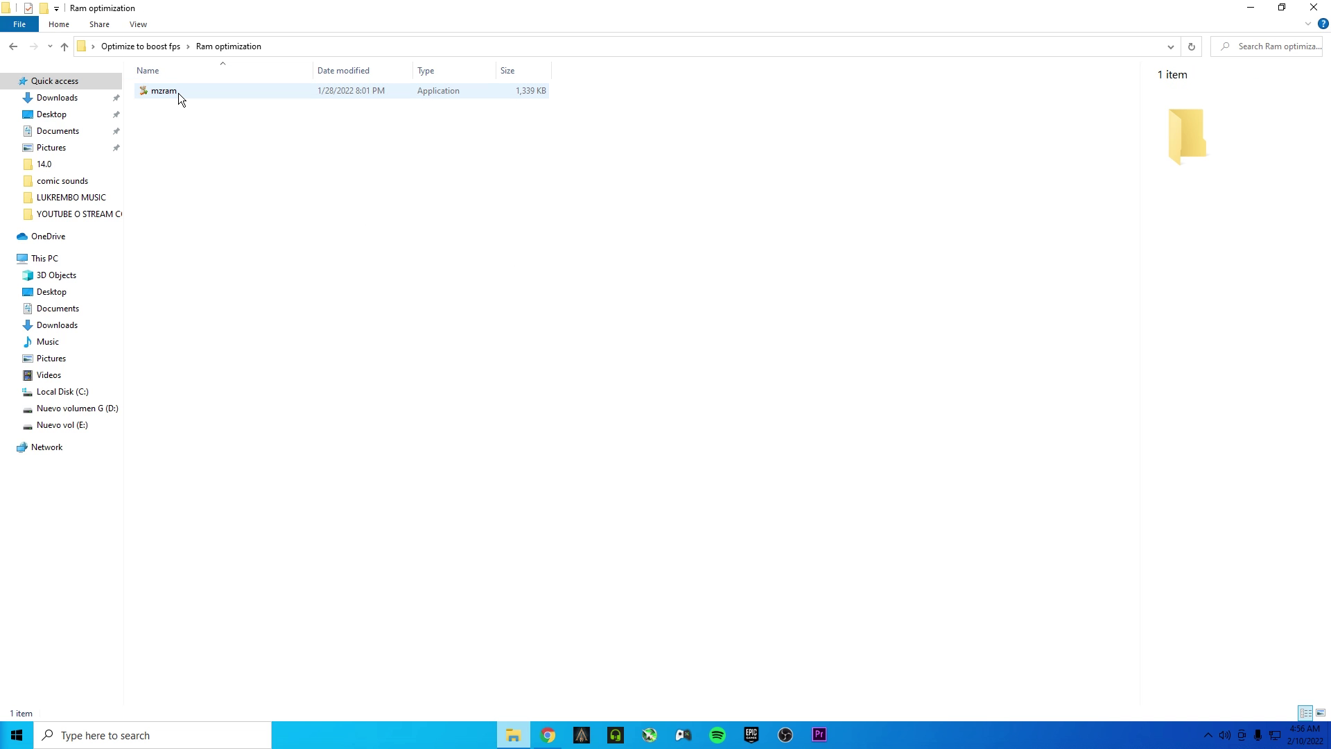
pyautogui.doubleClick(178, 93)
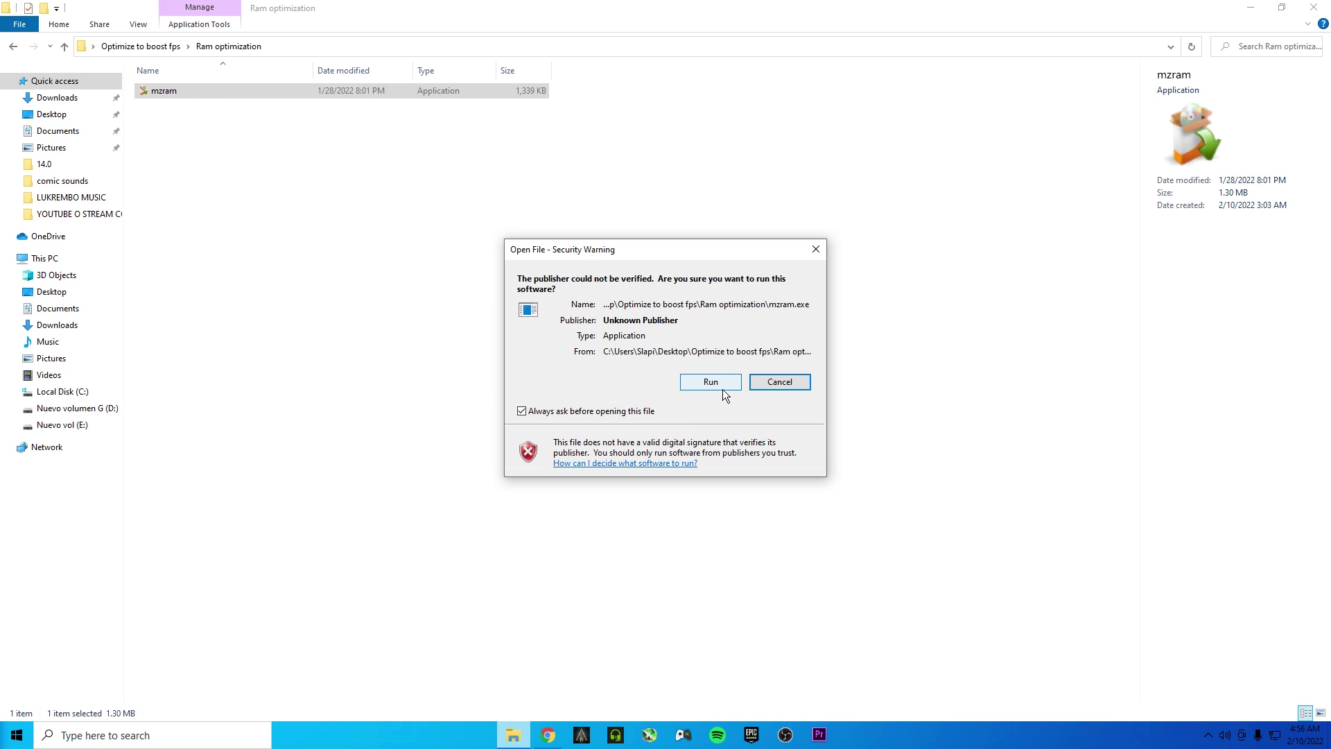
pyautogui.click(721, 387)
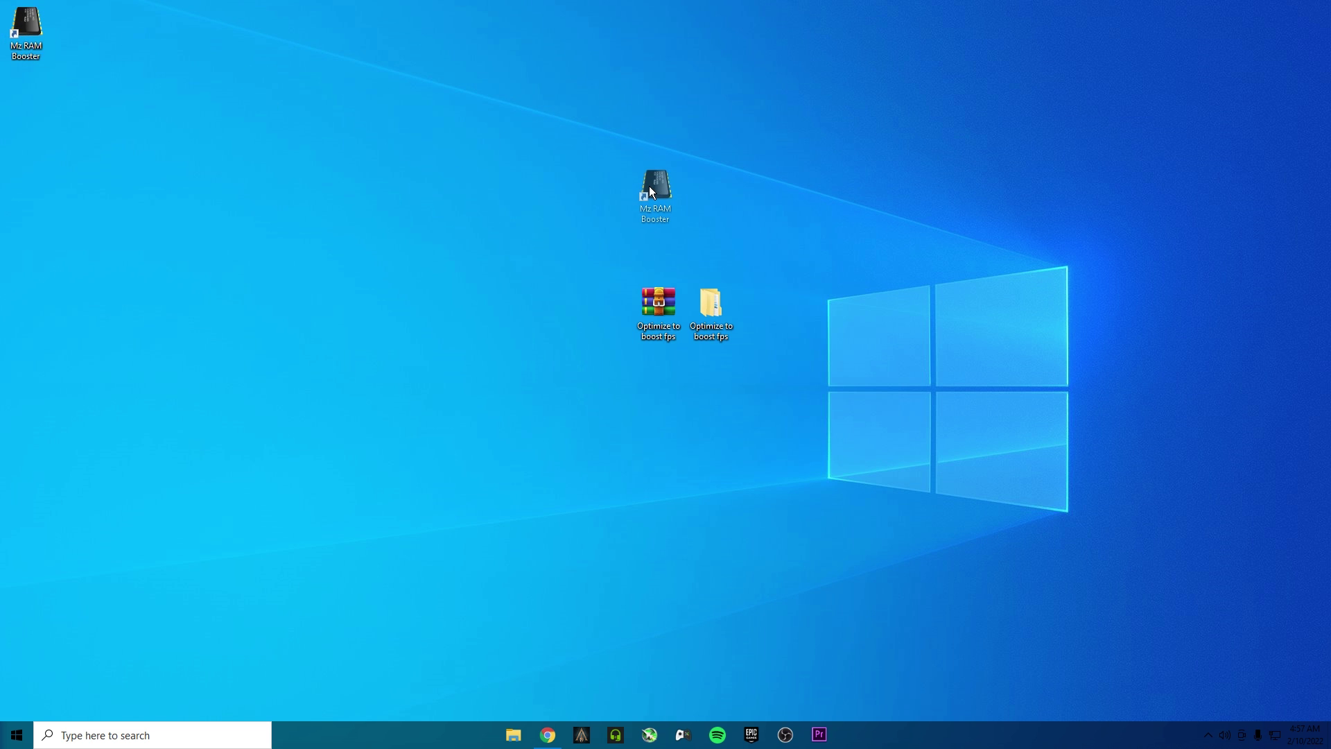
# Launch Mz RAM Booster from its desktop shortcut as administrator
pyautogui.moveTo(781, 273); pyautogui.dragTo(663, 185)
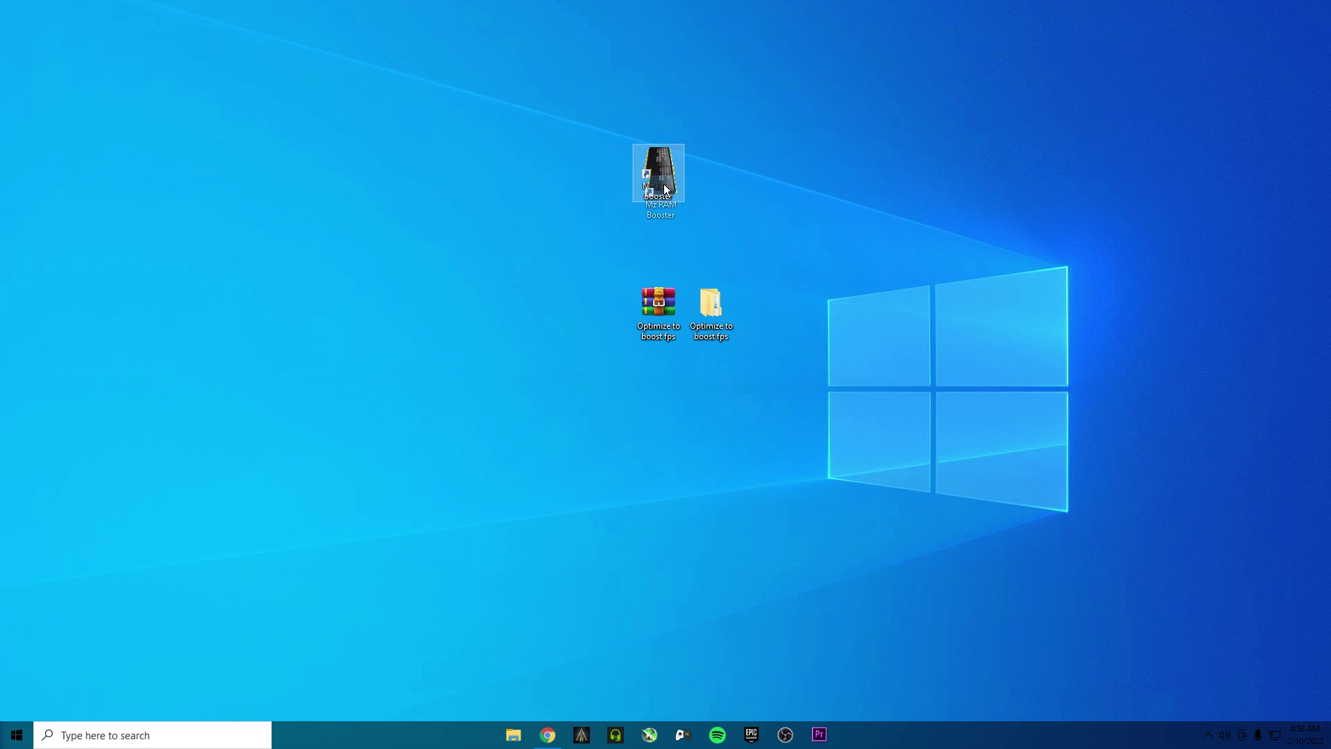
pyautogui.rightClick(662, 187)
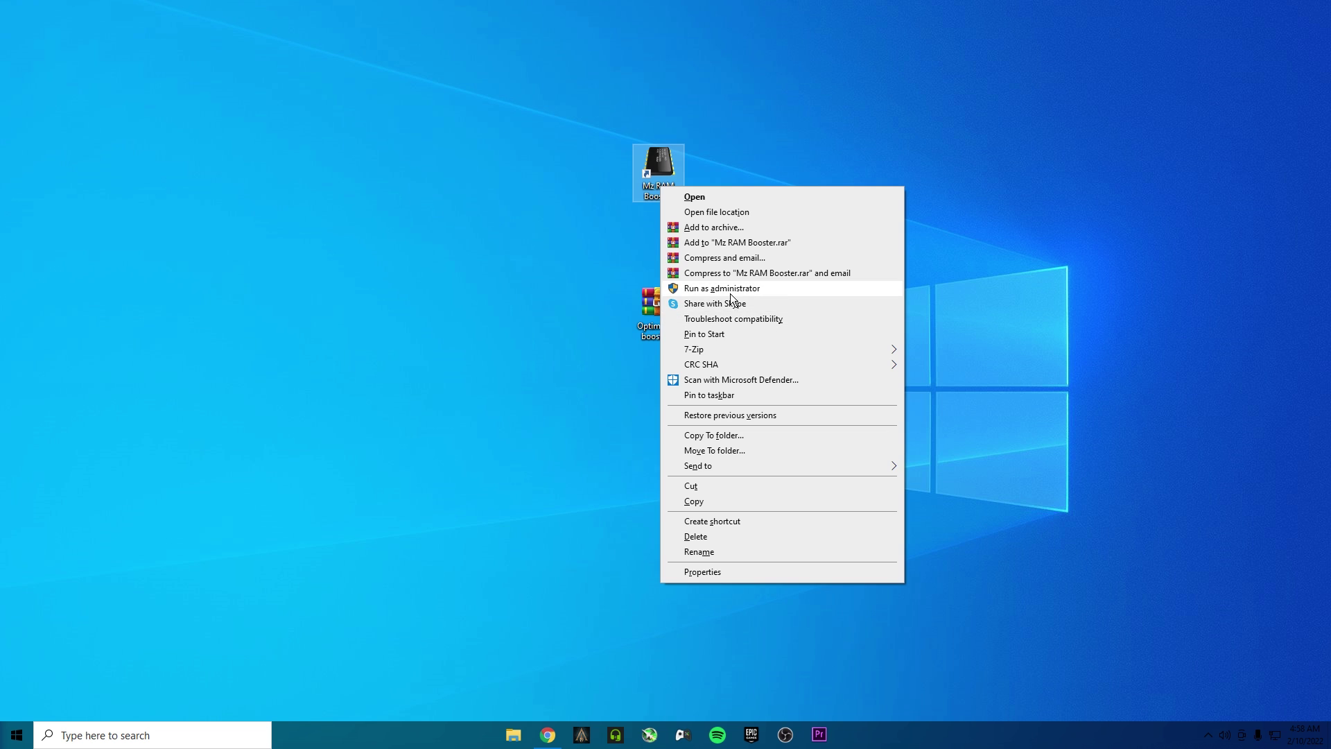
pyautogui.click(731, 288)
pyautogui.click(602, 474)
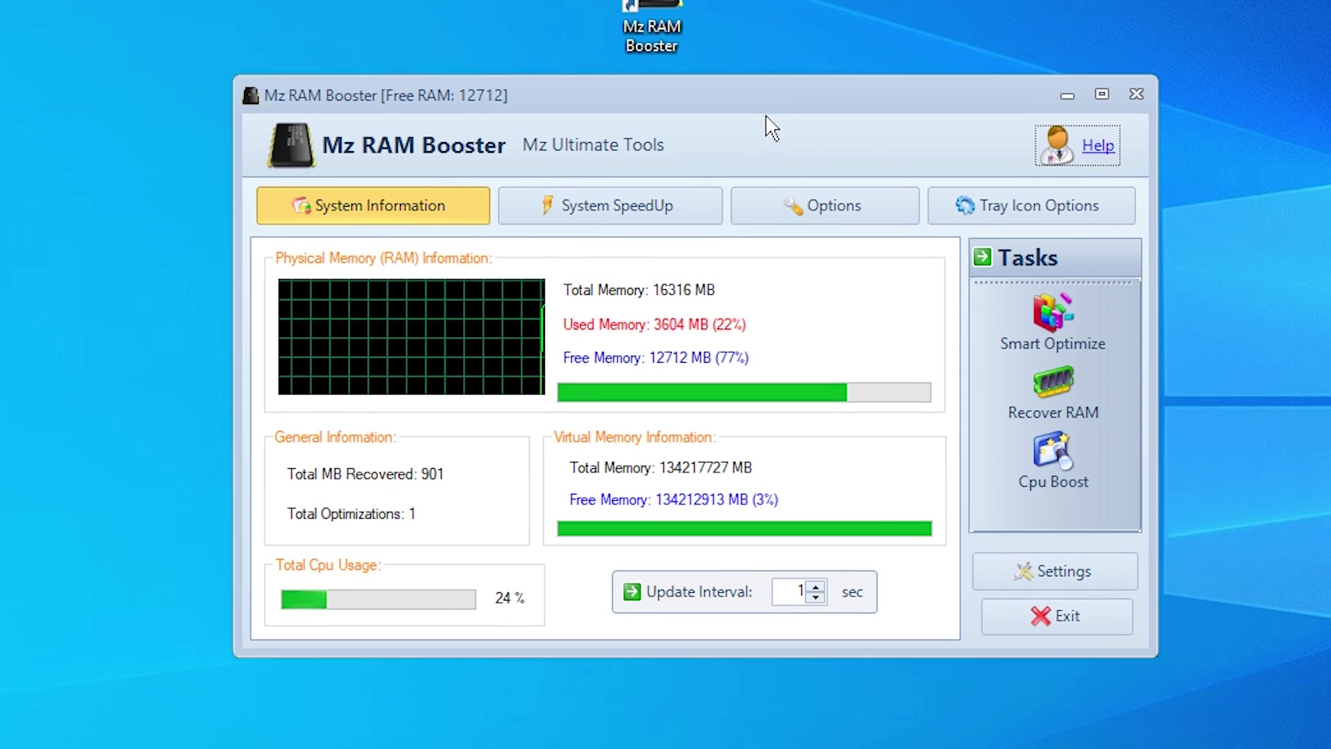
# Apply the recommended values in Mz RAM Booster's System SpeedUp and Options pages
pyautogui.click(584, 205)
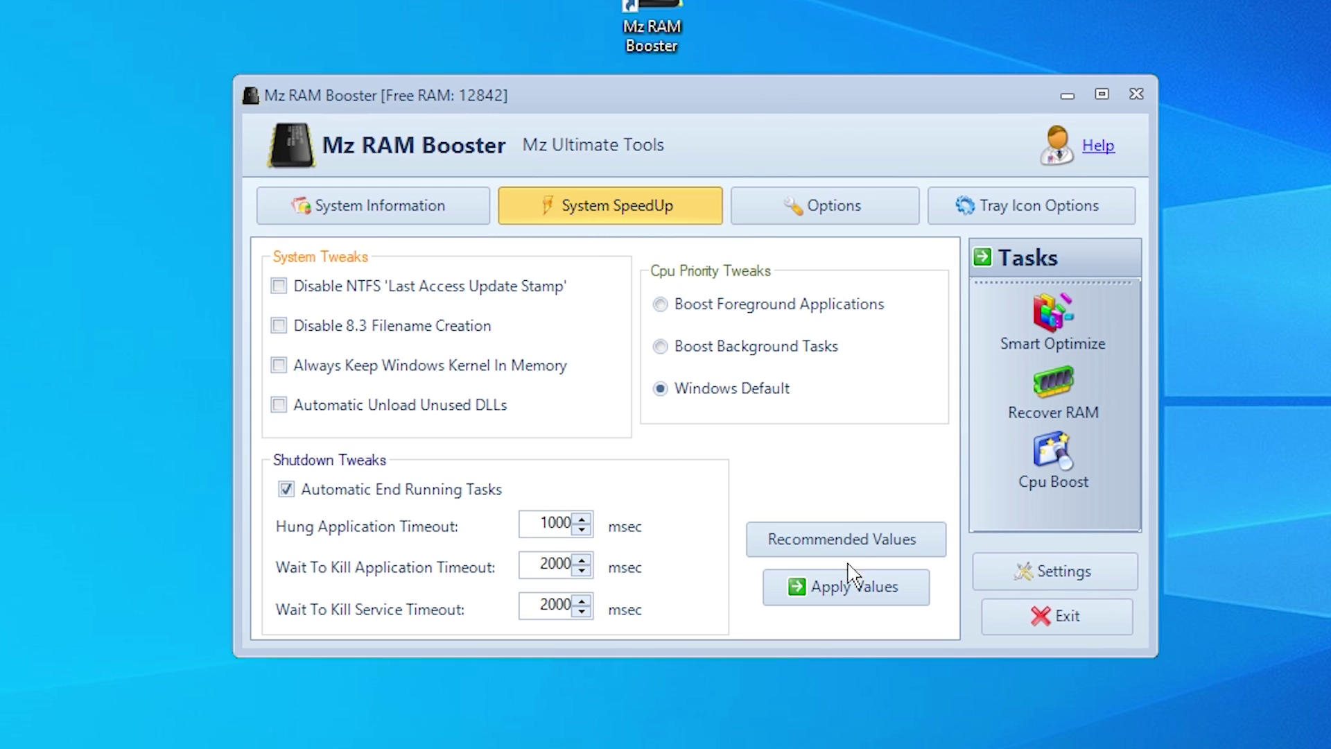
pyautogui.click(868, 548)
pyautogui.click(891, 597)
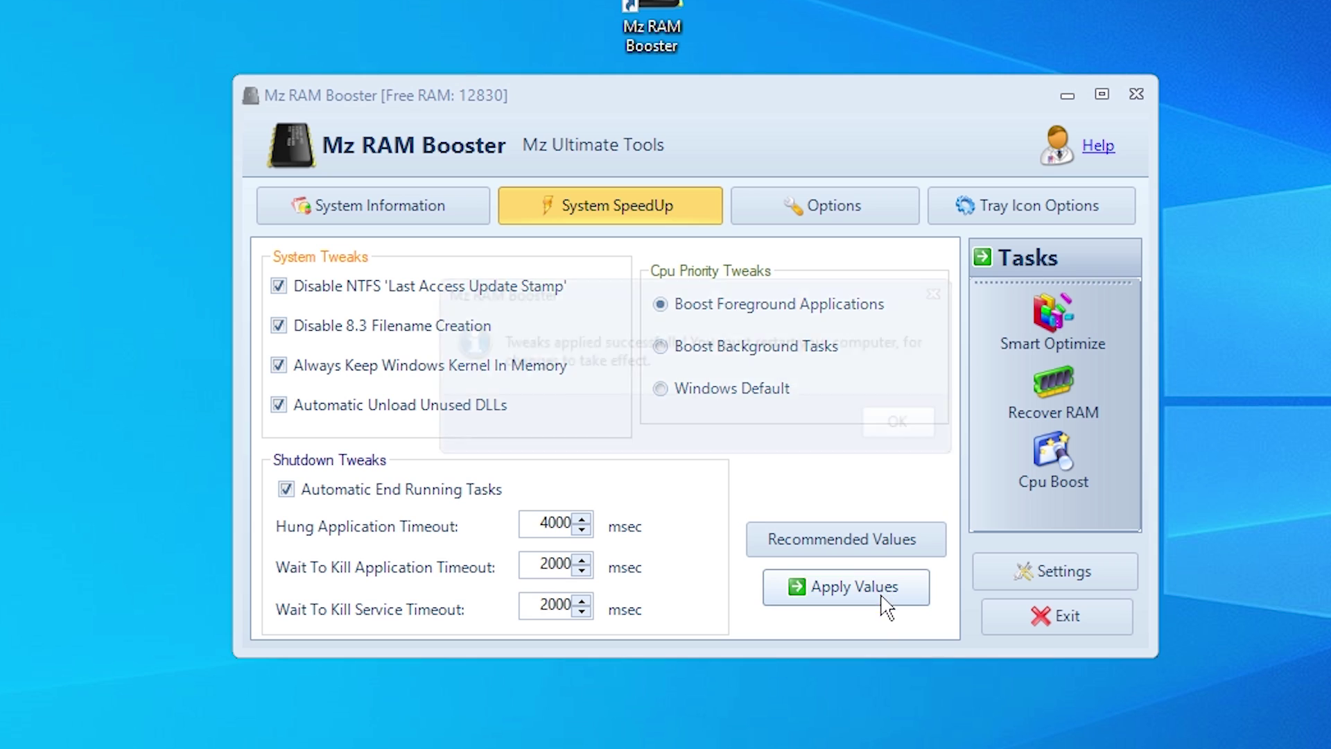
pyautogui.click(908, 422)
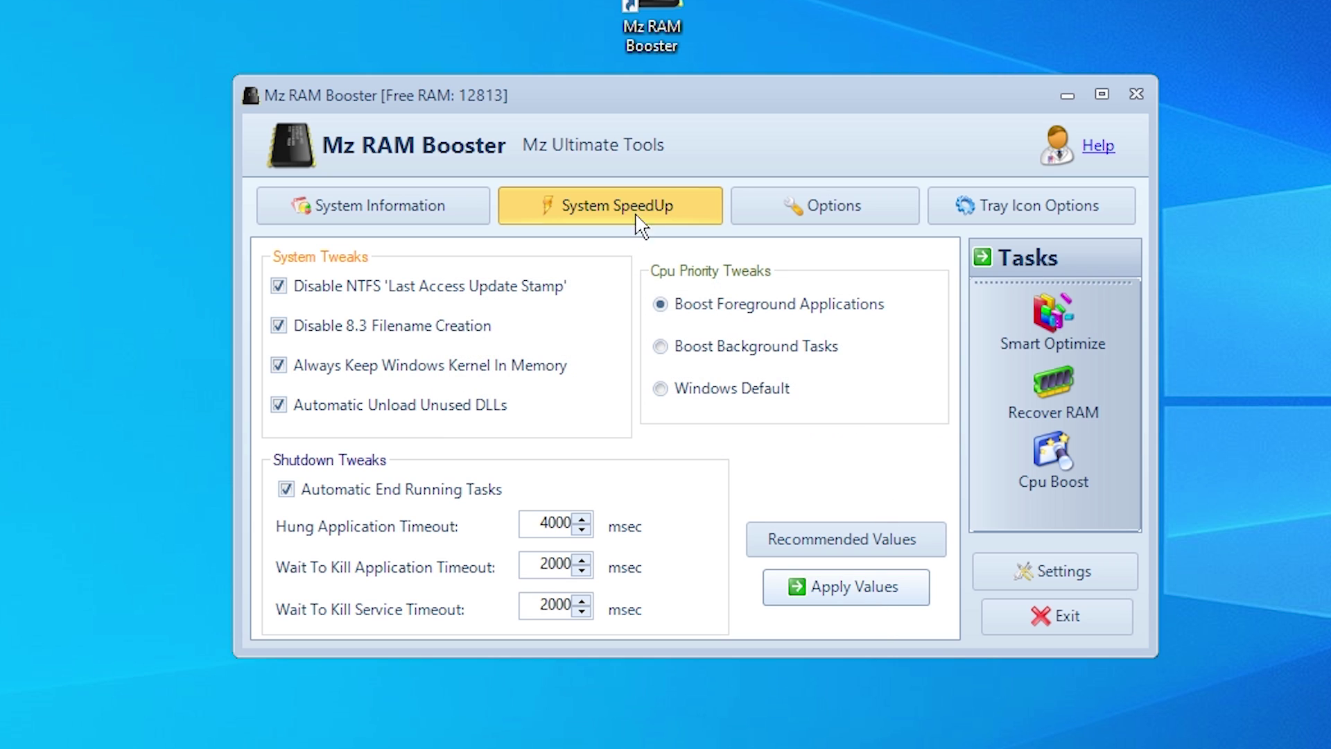
pyautogui.click(837, 205)
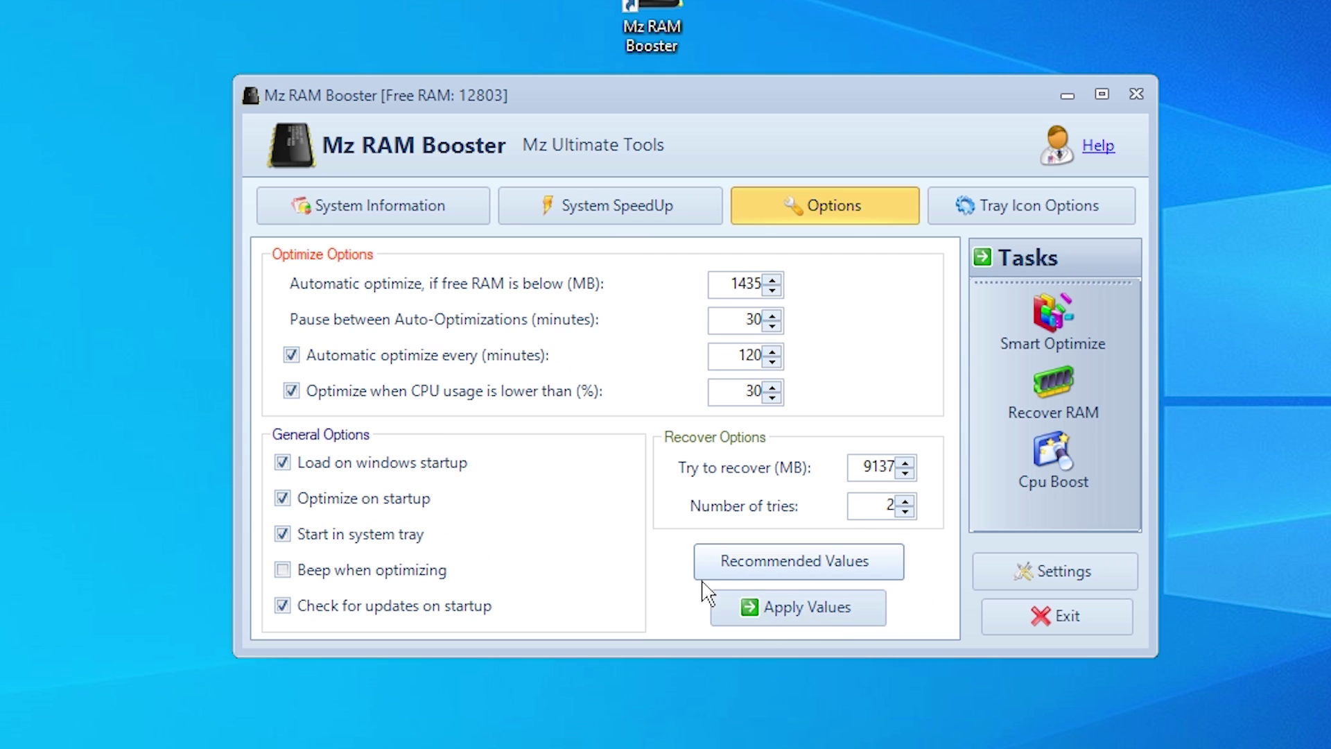
pyautogui.click(830, 617)
pyautogui.click(796, 415)
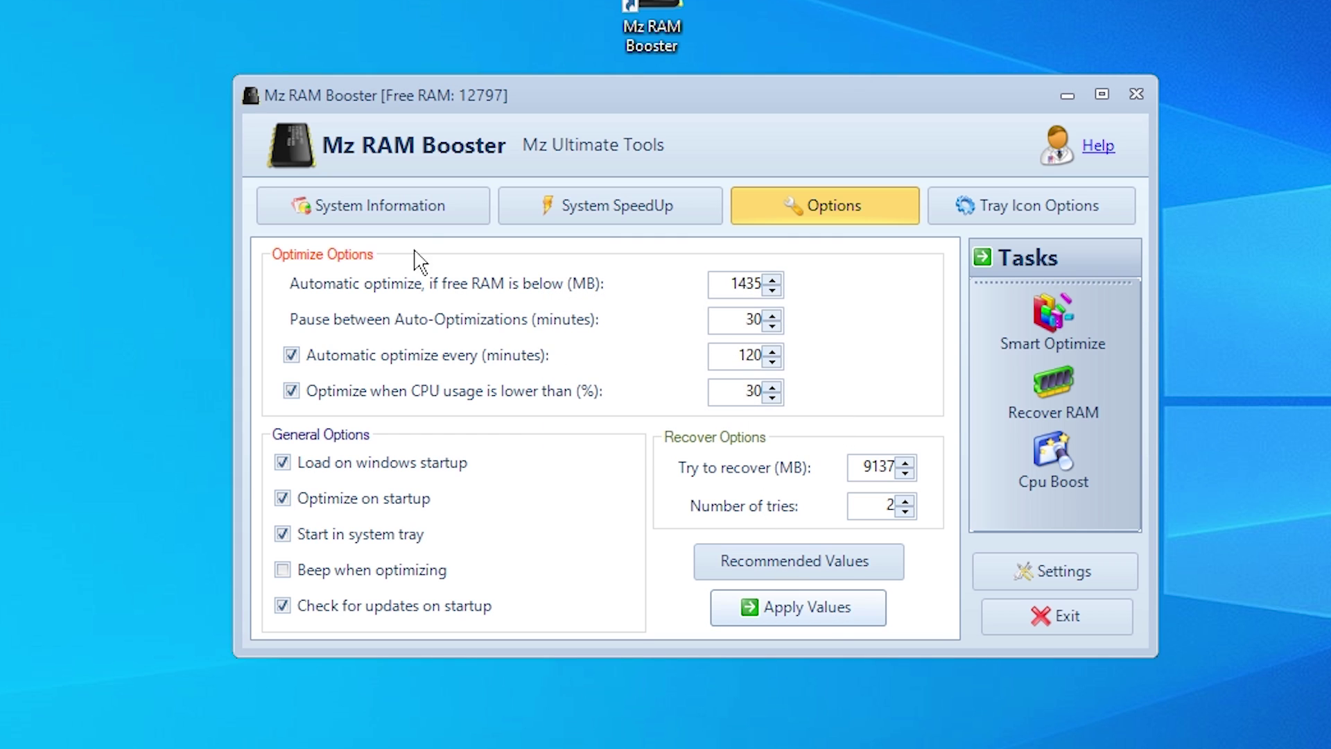
# Run a Smart Optimize from the memory overview
pyautogui.click(427, 208)
pyautogui.moveTo(612, 96); pyautogui.dragTo(609, 134)
pyautogui.click(1027, 362)
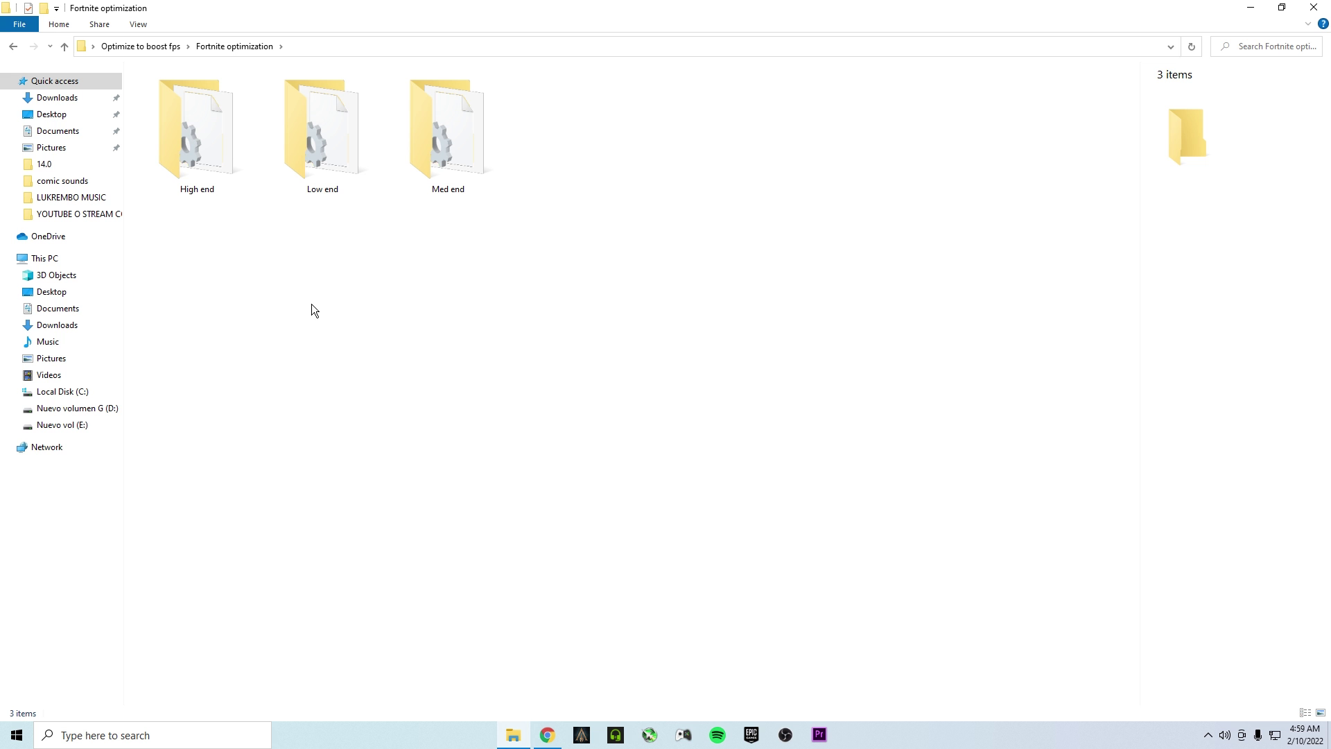
pyautogui.moveTo(540, 302); pyautogui.dragTo(201, 196)
pyautogui.click(308, 364)
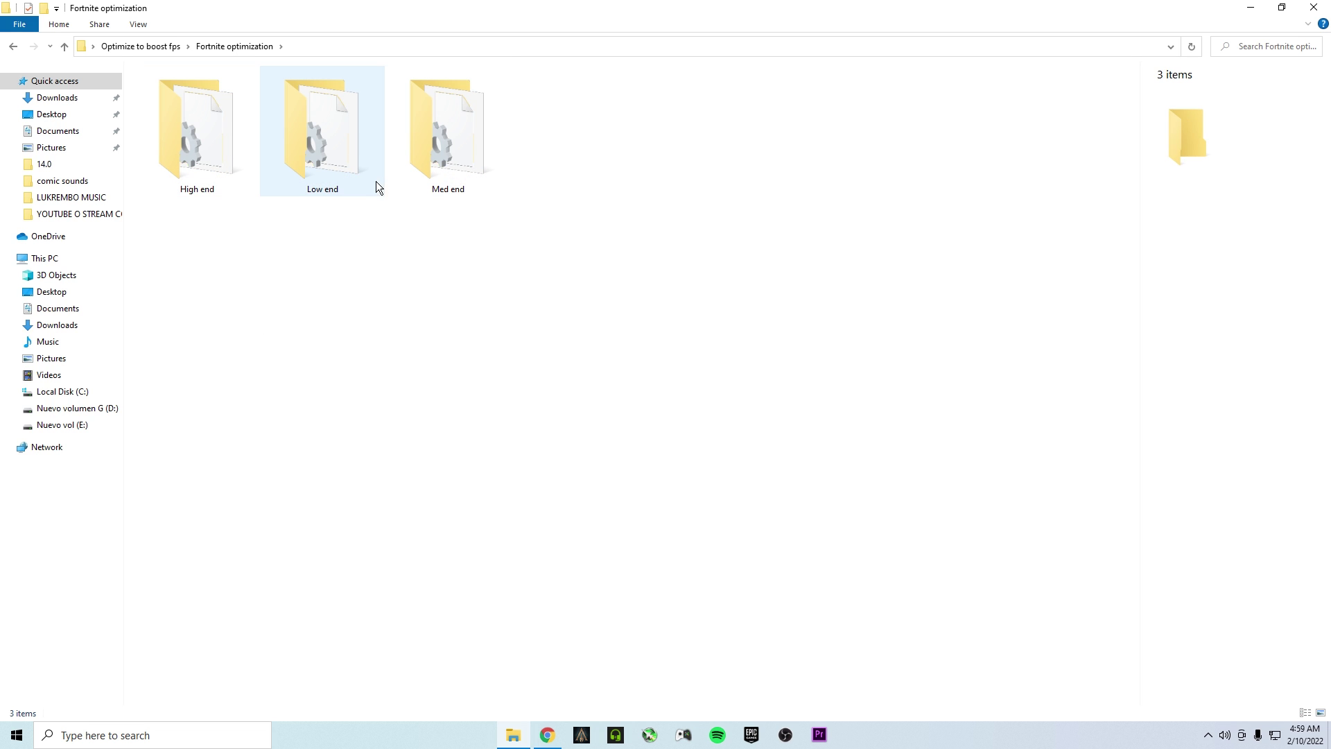
pyautogui.doubleClick(187, 104)
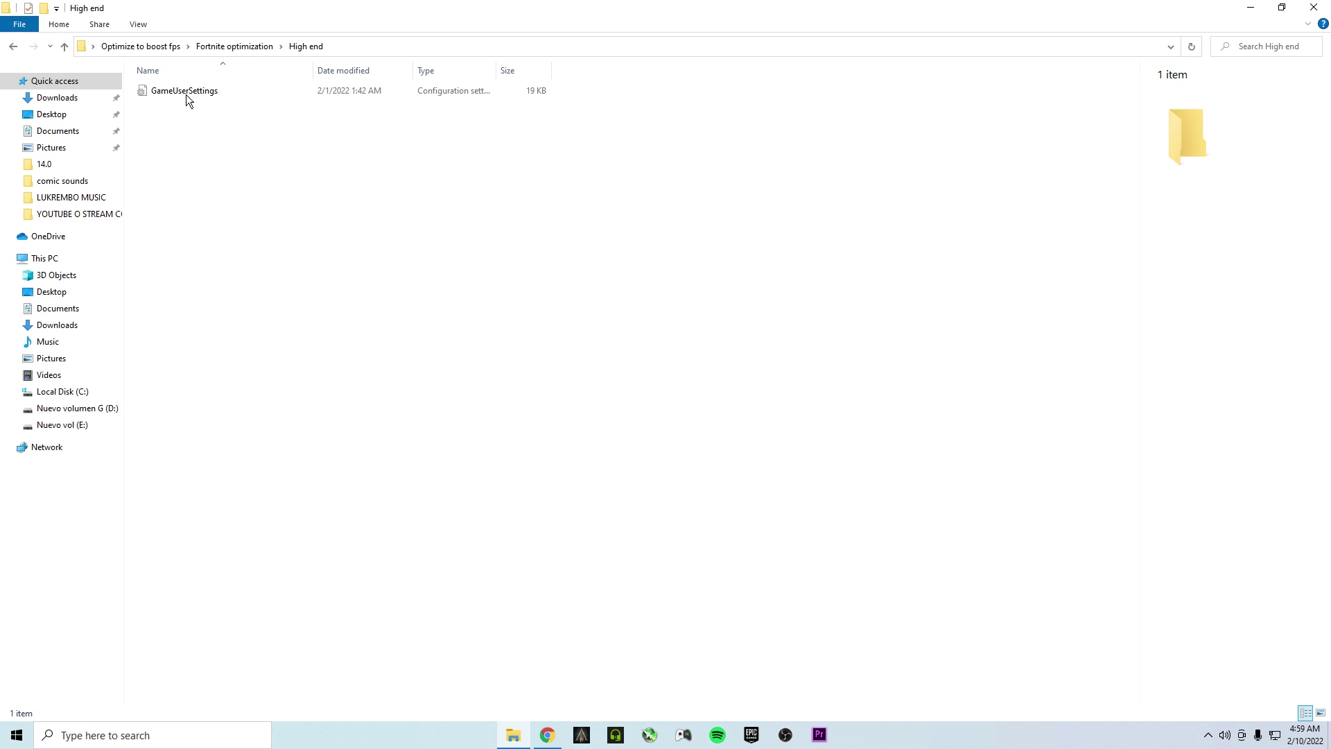
pyautogui.click(226, 48)
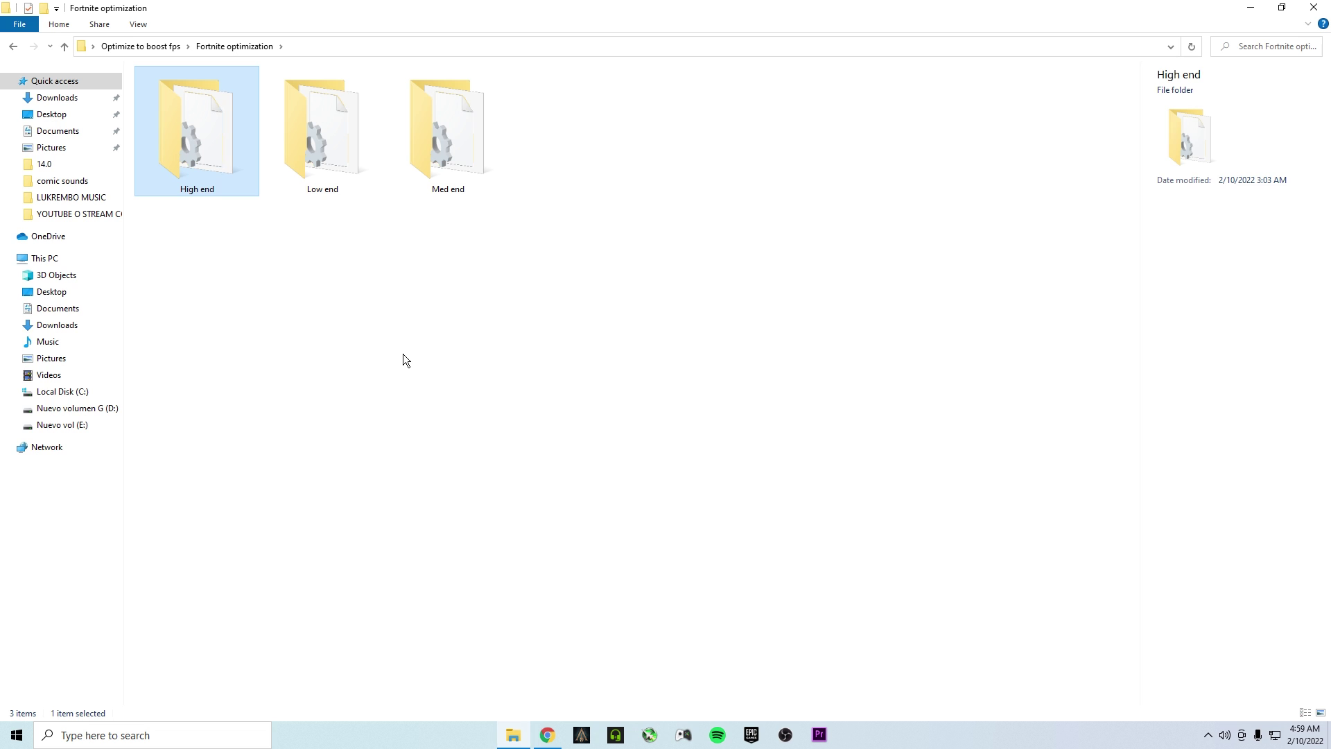
pyautogui.moveTo(506, 380); pyautogui.dragTo(350, 323)
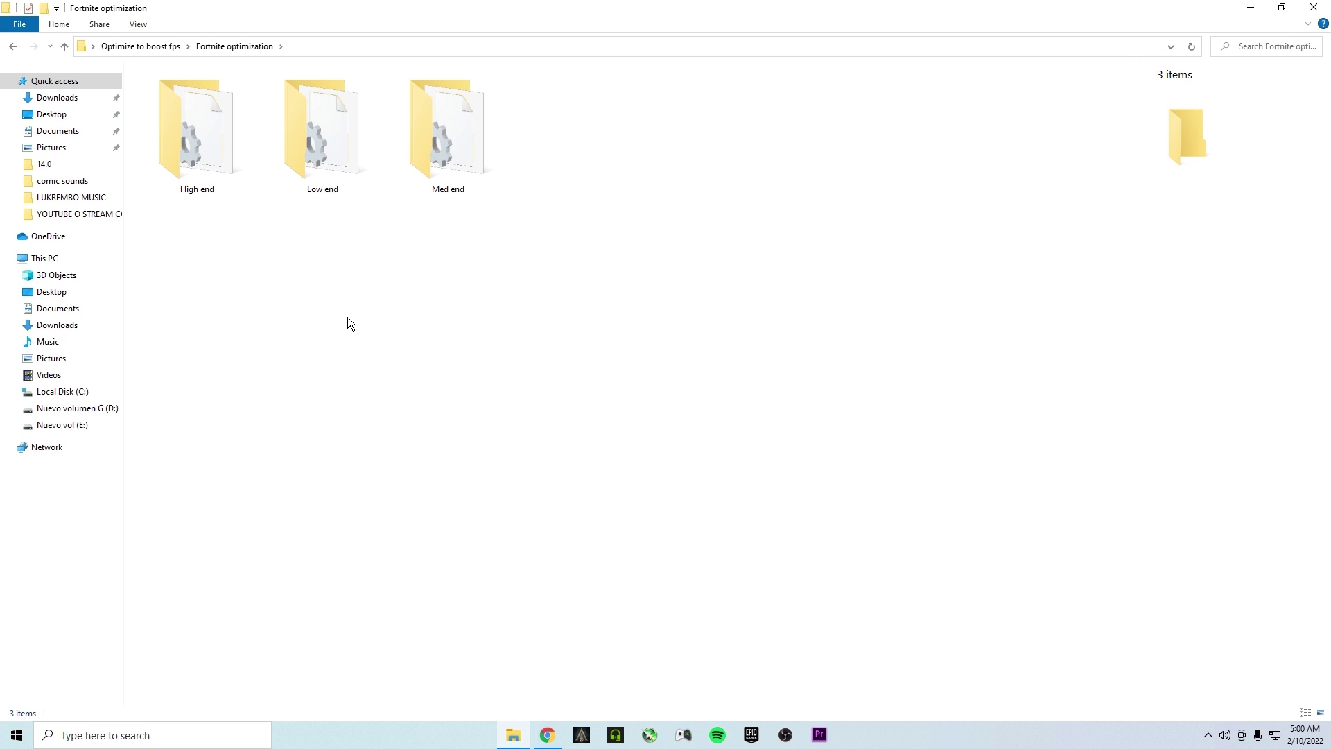
pyautogui.moveTo(521, 359); pyautogui.dragTo(193, 252)
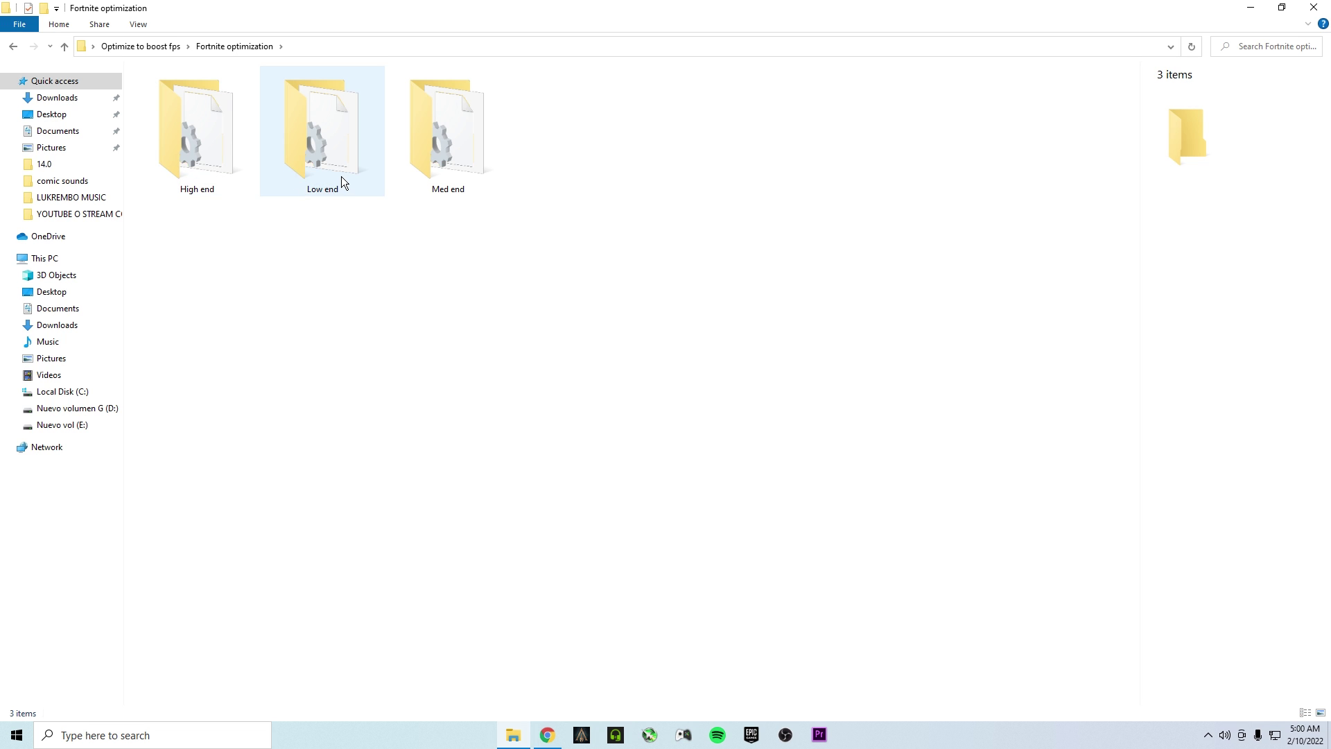
pyautogui.doubleClick(334, 143)
pyautogui.hotkey('alt', 'Left')
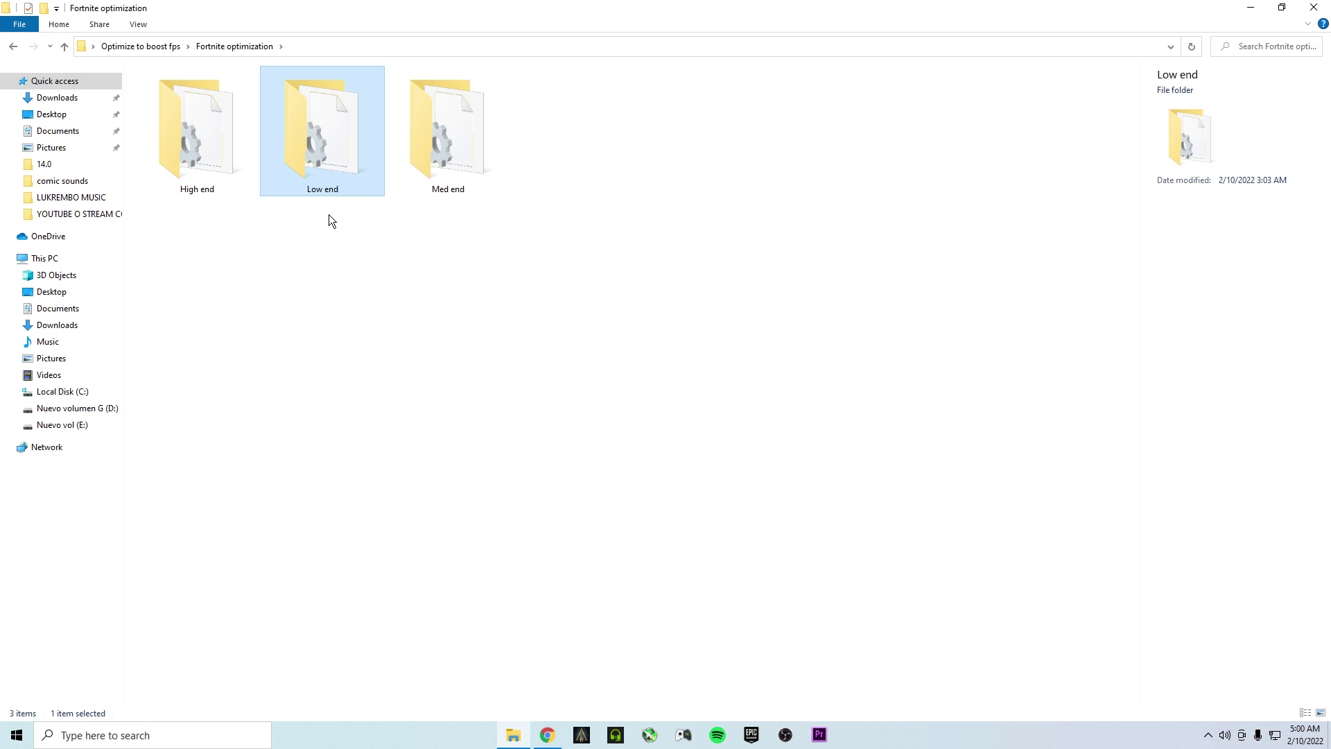
# Select Low end's GameUserSettings file and open AppData with the Run prompt
pyautogui.doubleClick(335, 172)
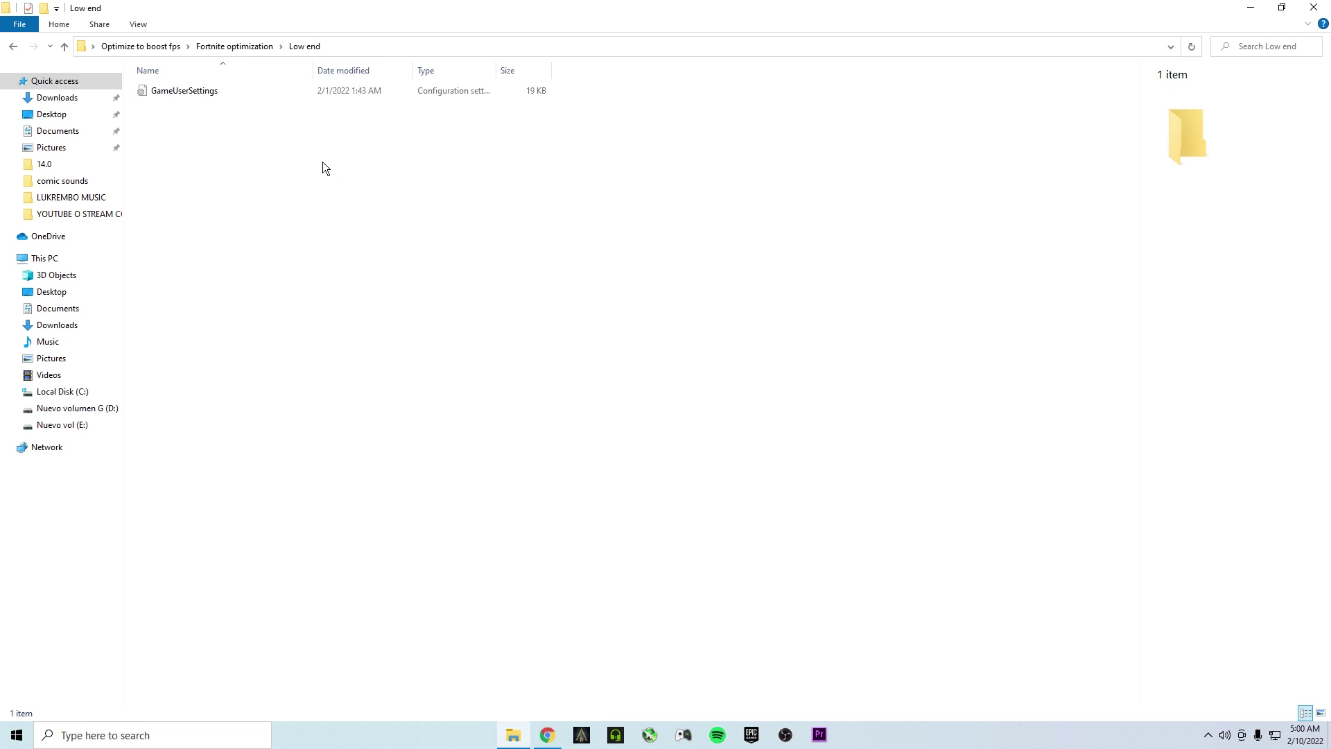
pyautogui.click(222, 90)
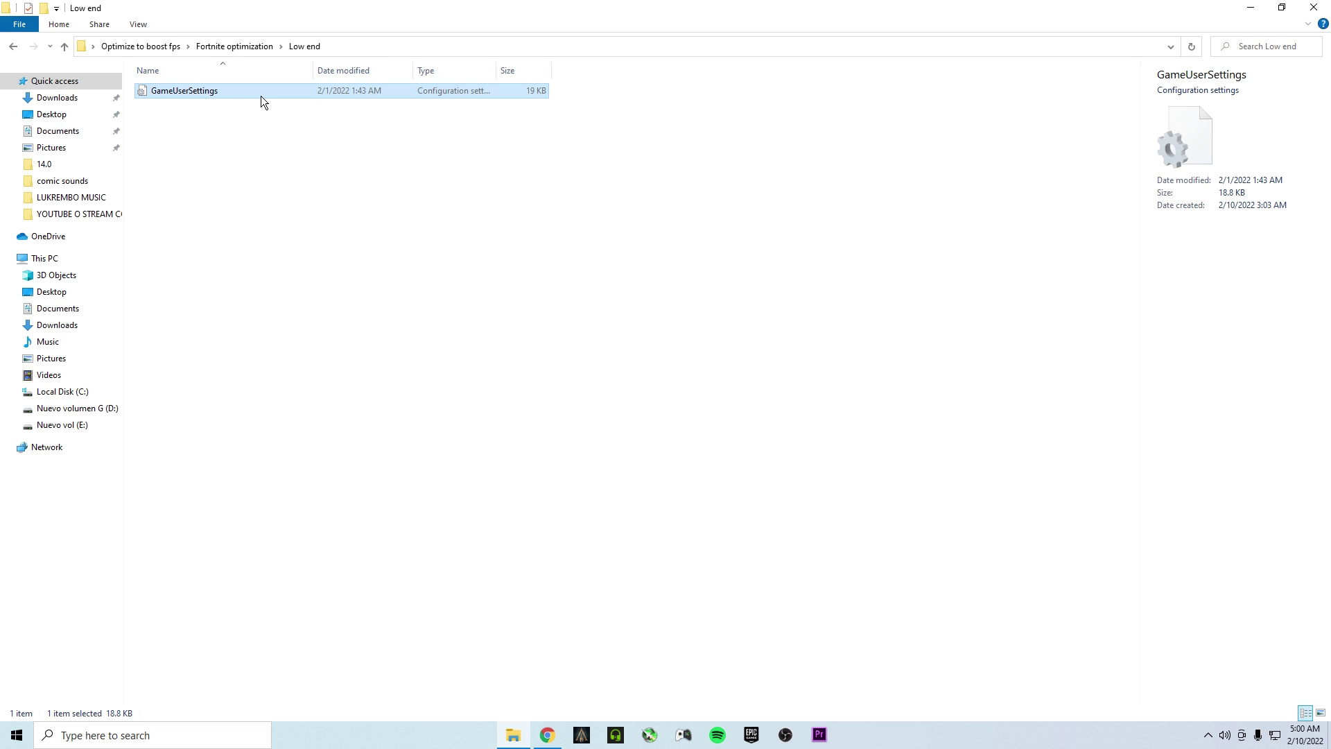
pyautogui.press('super+r')
pyautogui.moveTo(202, 575); pyautogui.dragTo(635, 277)
pyautogui.write('appdata')
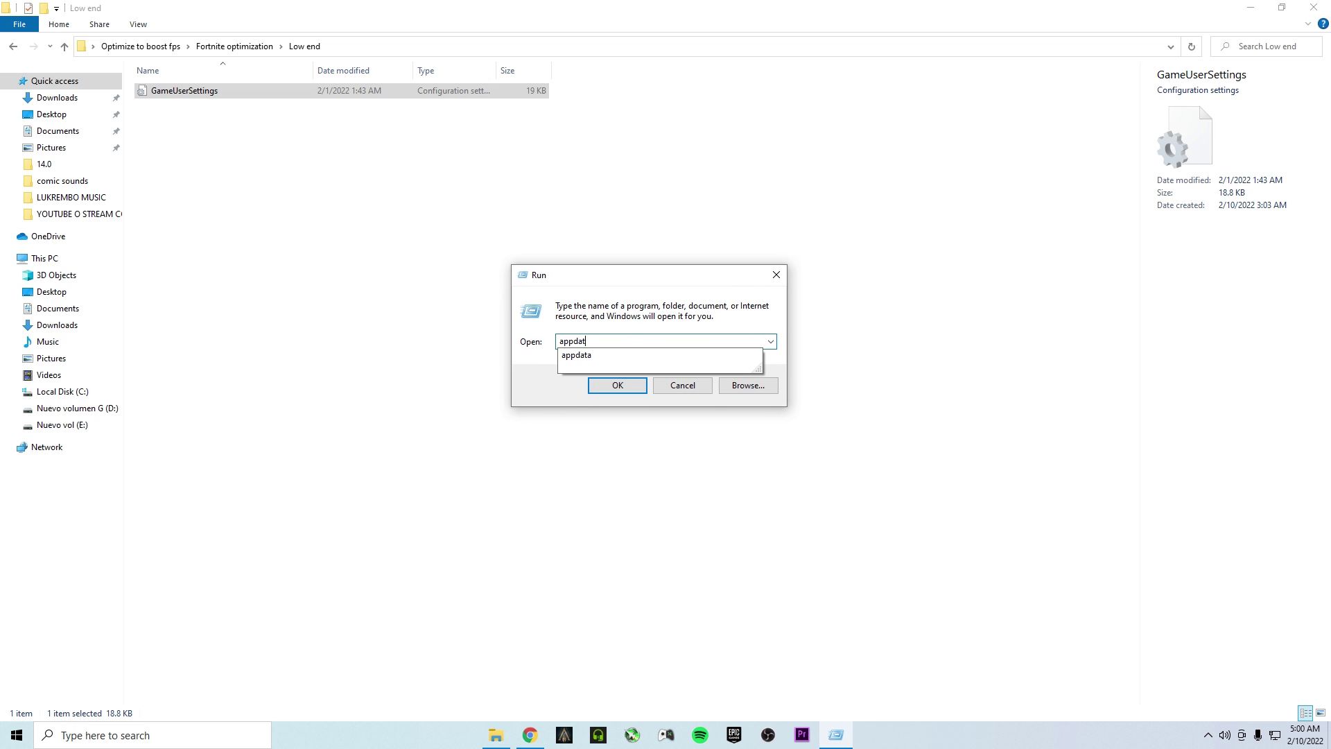
pyautogui.press('Return')
# Navigate to Local\FortniteGame\Saved\Config\WindowsClient
pyautogui.click(730, 323)
pyautogui.doubleClick(730, 323)
pyautogui.click(629, 211)
pyautogui.doubleClick(747, 314)
pyautogui.doubleClick(657, 415)
pyautogui.doubleClick(648, 254)
pyautogui.doubleClick(645, 269)
pyautogui.doubleClick(655, 269)
# Paste the low-end GameUserSettings file there, replacing the existing one
pyautogui.rightClick(702, 356)
pyautogui.click(743, 450)
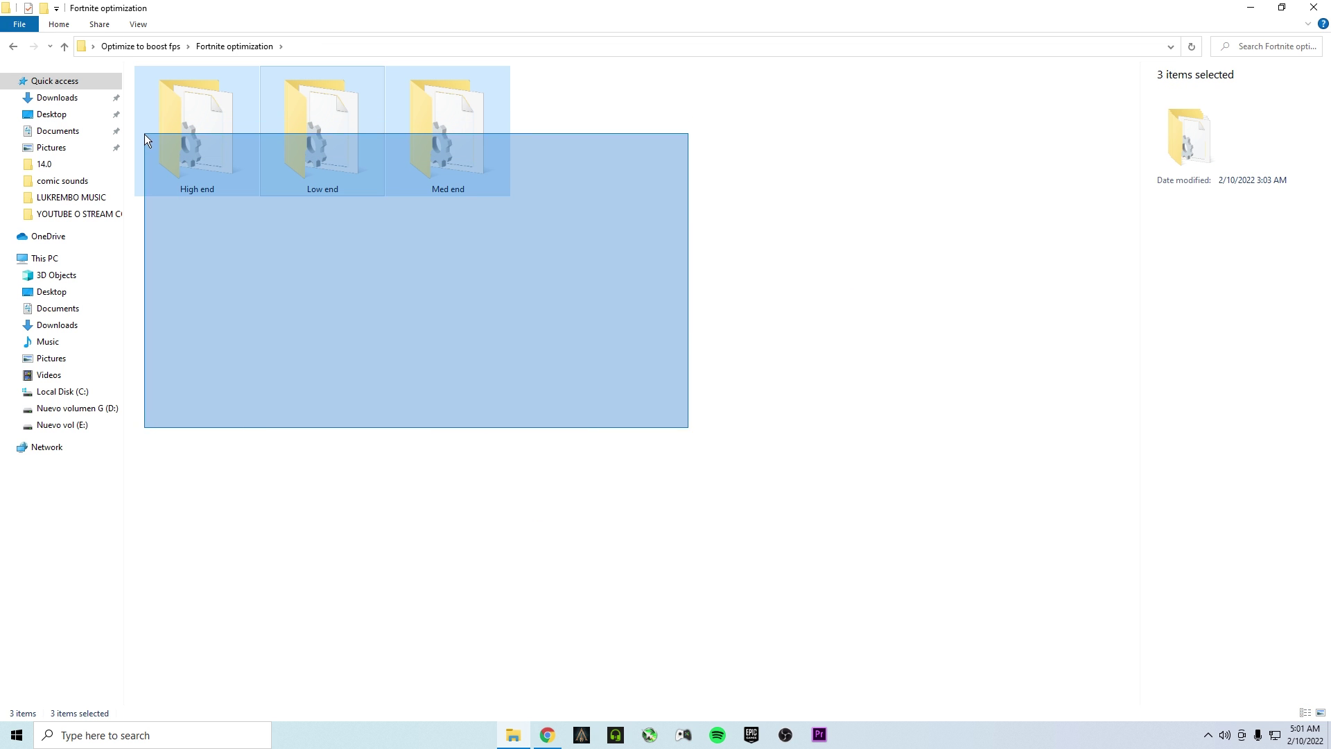
pyautogui.click(866, 582)
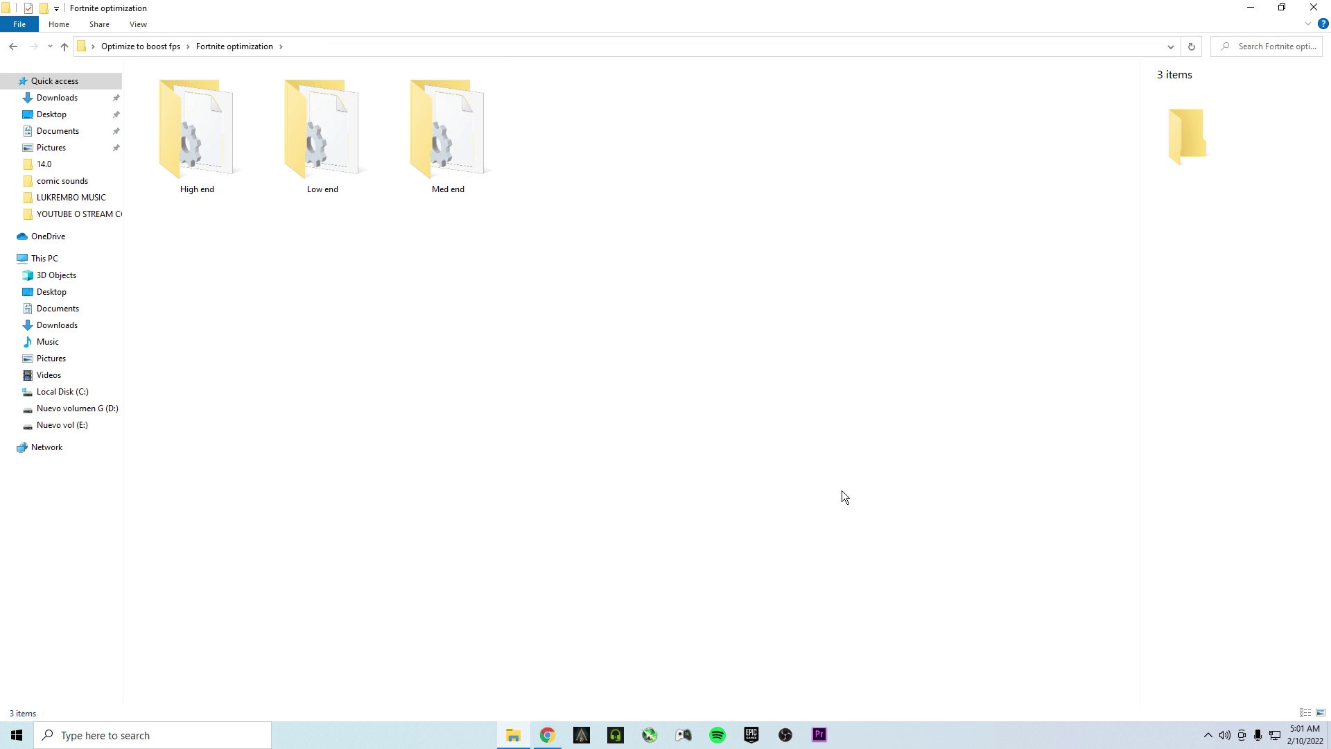